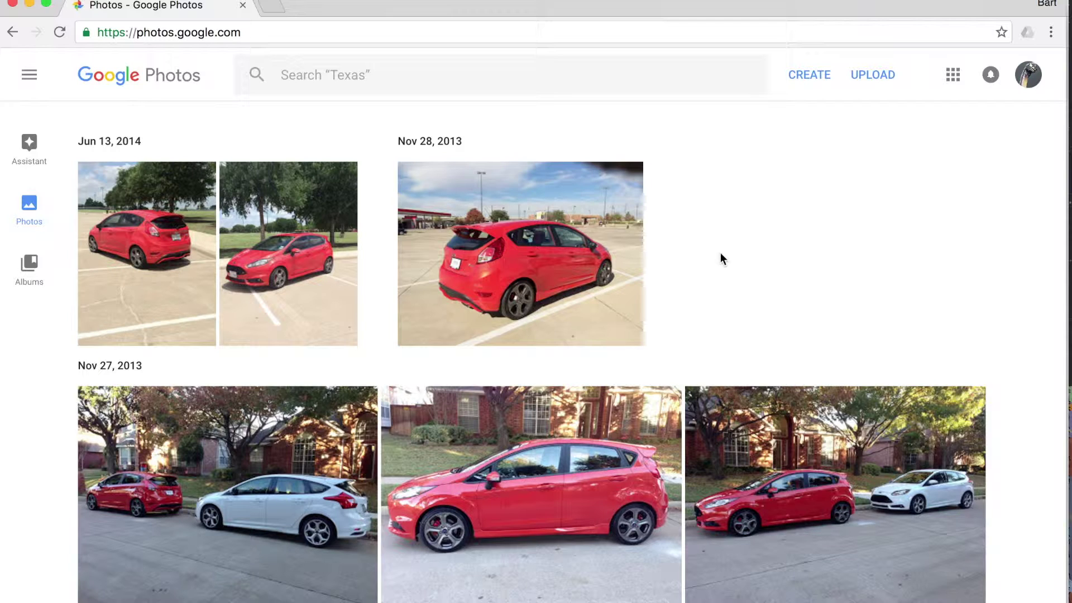
# Step: Glance at the create options and the Albums page, then return to the photo library
pyautogui.click(810, 85)
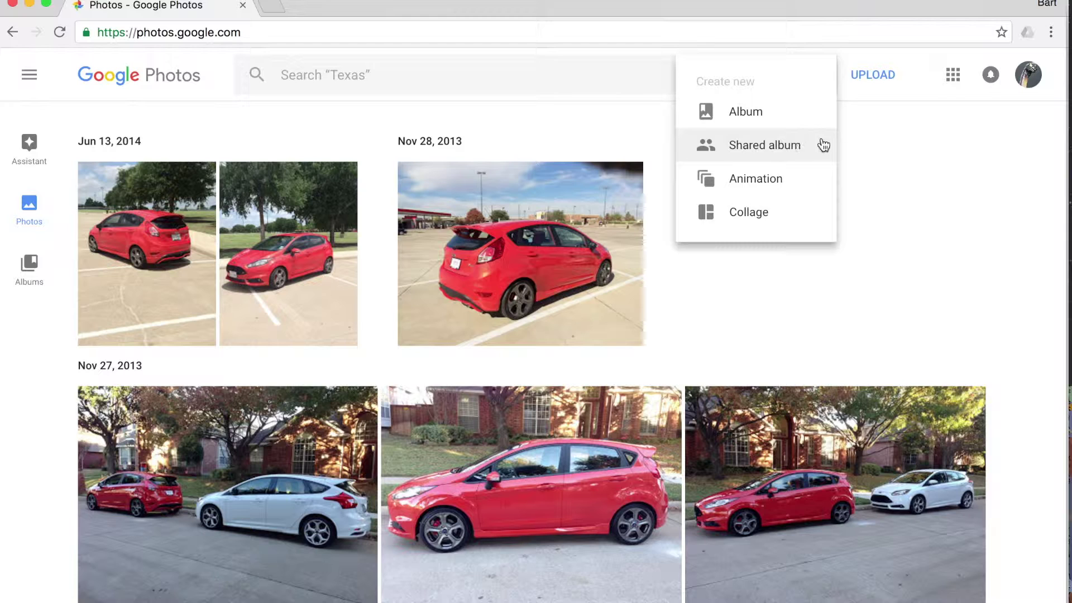
pyautogui.click(878, 158)
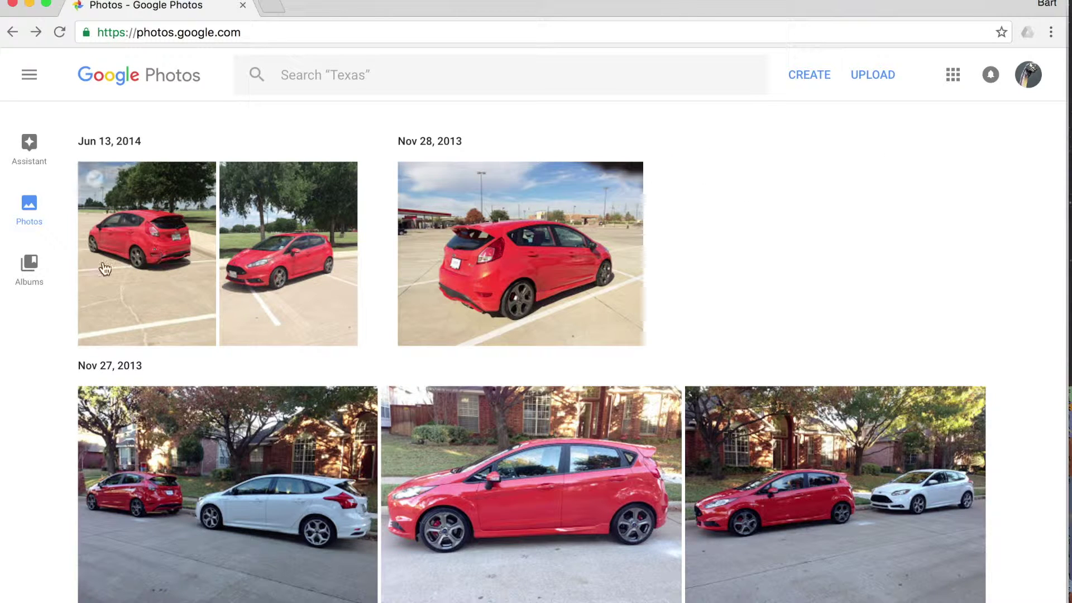
pyautogui.click(28, 268)
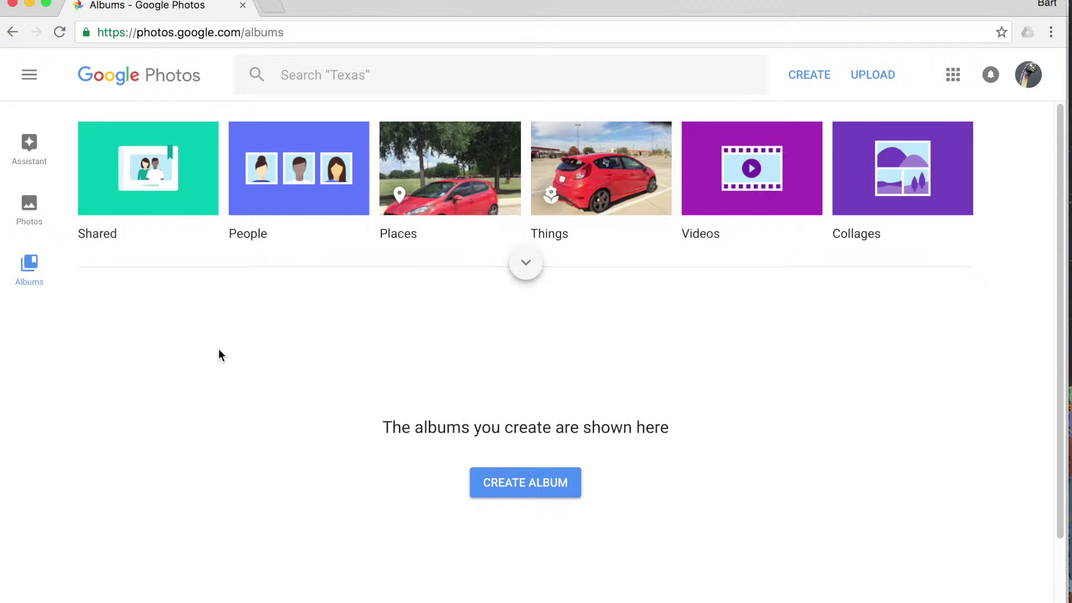
pyautogui.click(30, 216)
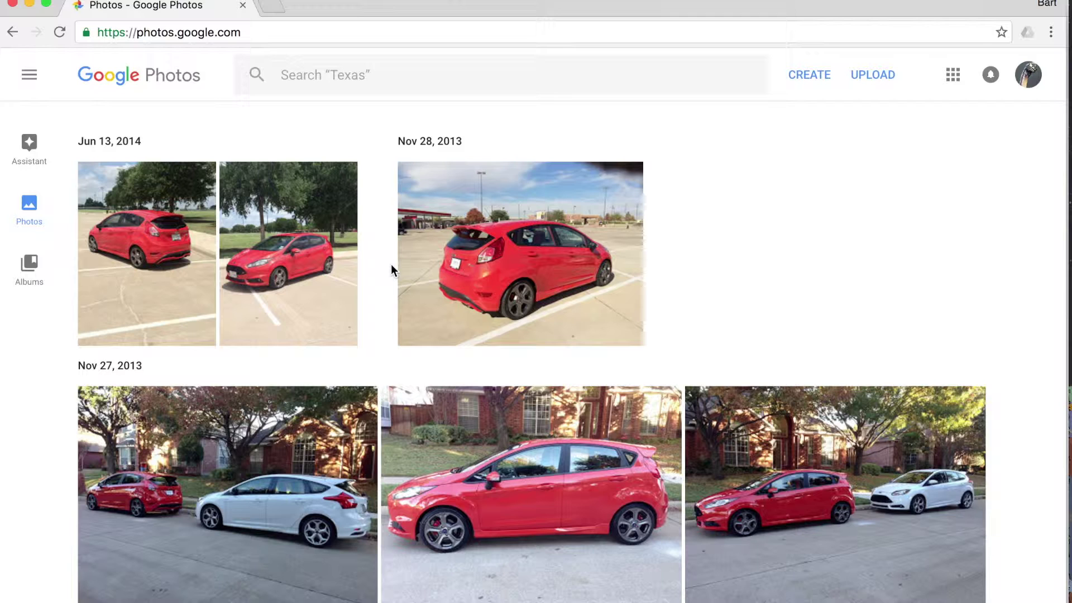
# Step: Add the two Jun 13, 2014 photos and the middle Nov 27, 2013 photo to a new album
pyautogui.moveTo(97, 186)
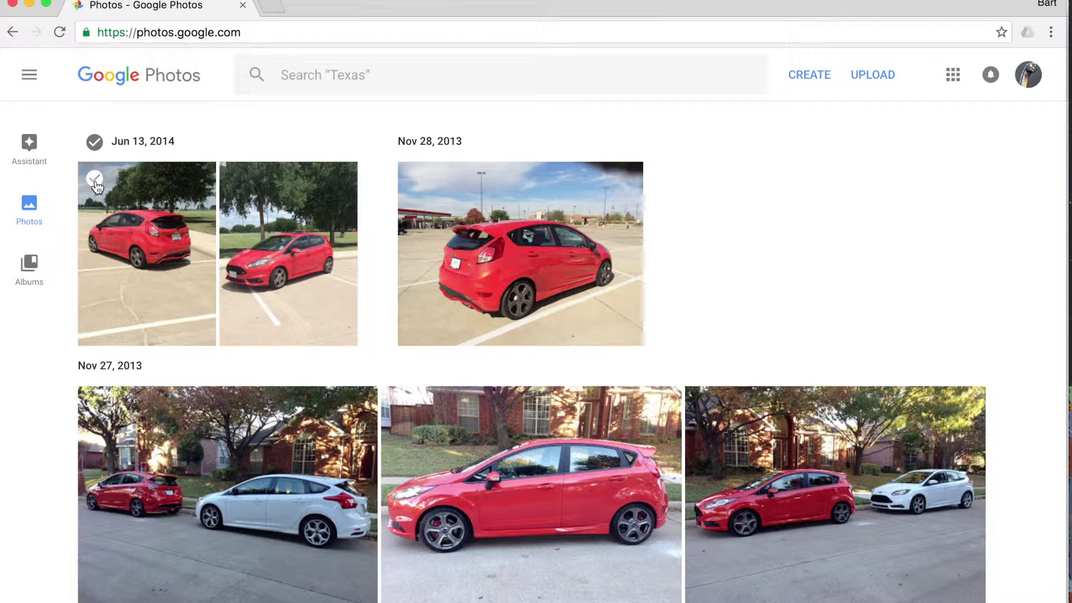
pyautogui.click(95, 179)
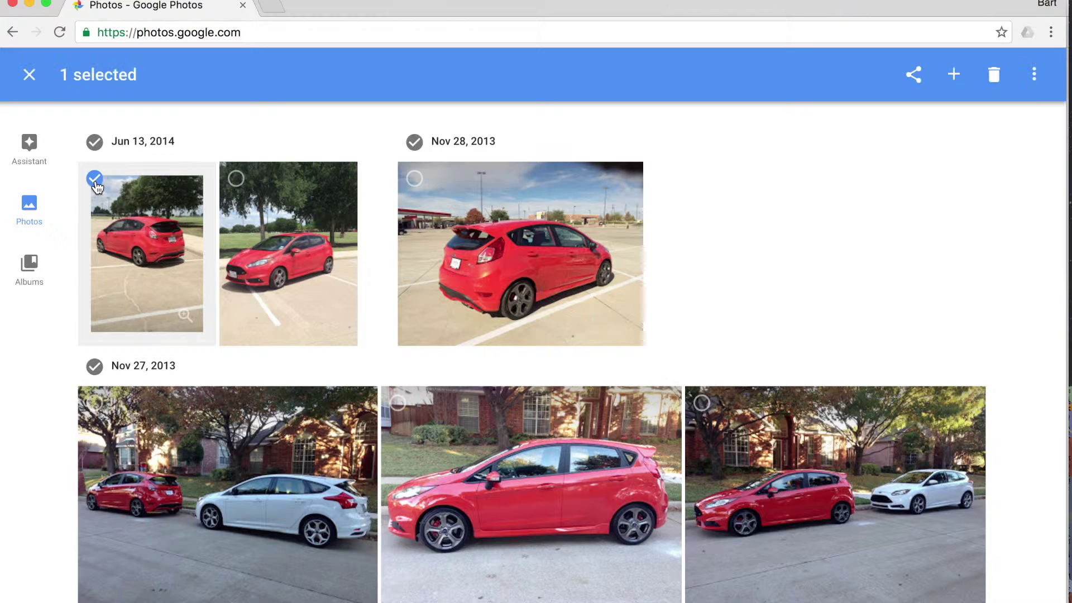
pyautogui.click(235, 180)
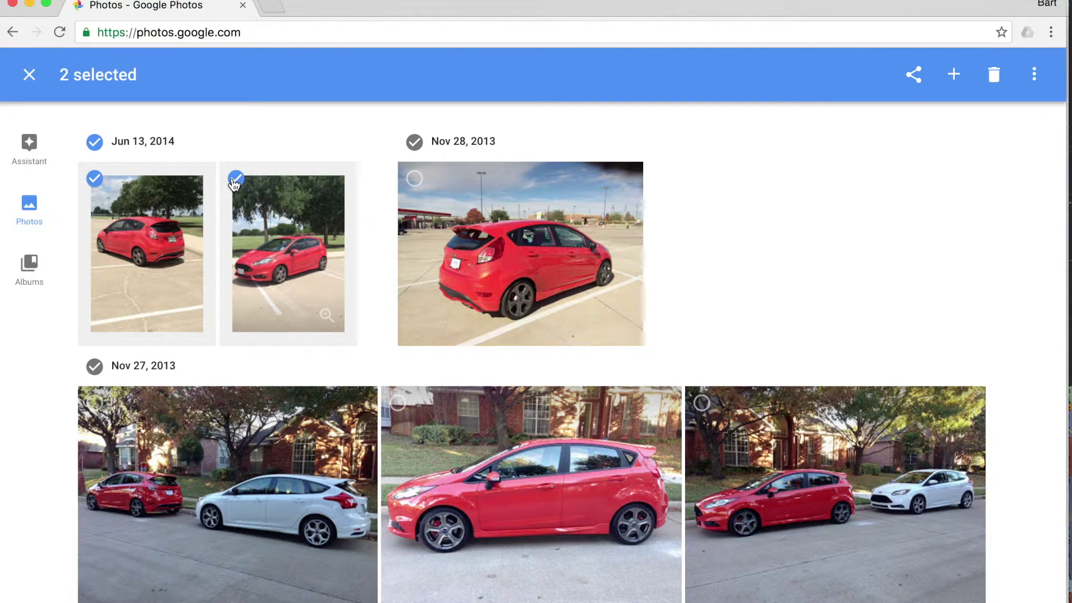
pyautogui.click(398, 403)
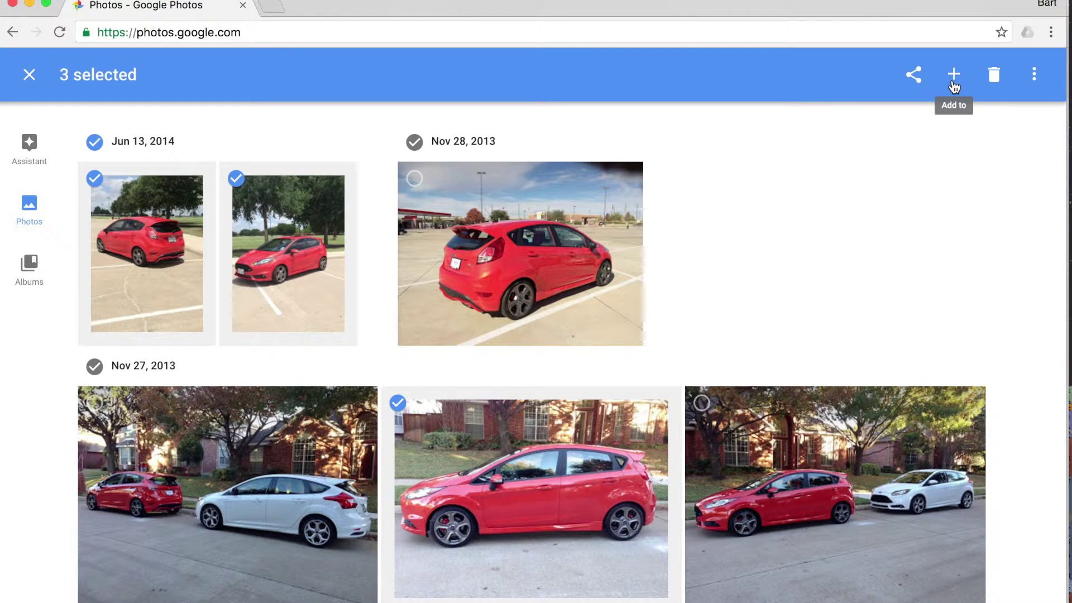
pyautogui.click(955, 86)
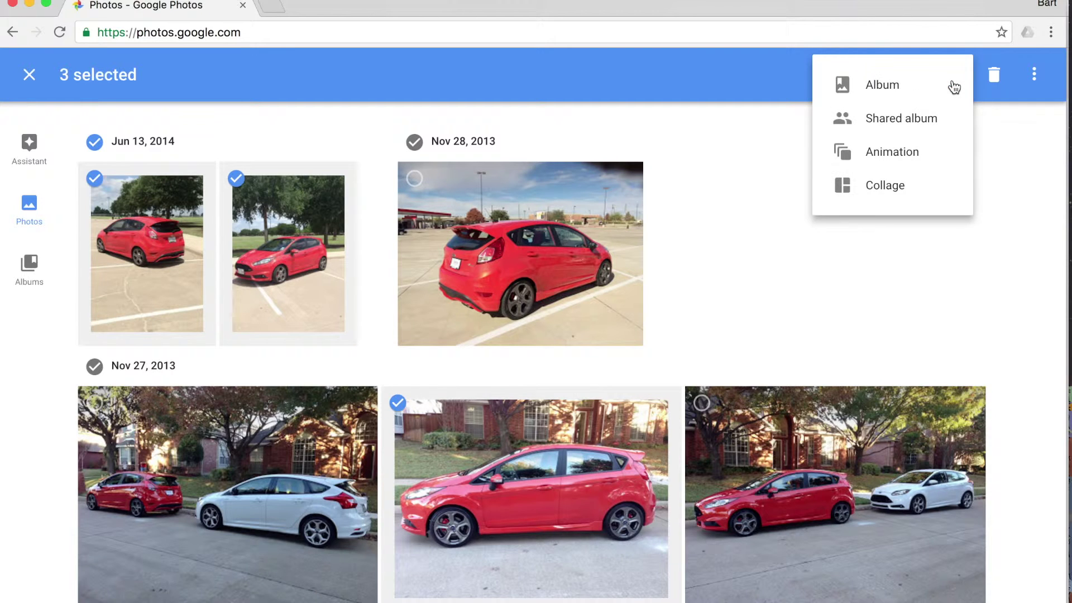
pyautogui.click(903, 86)
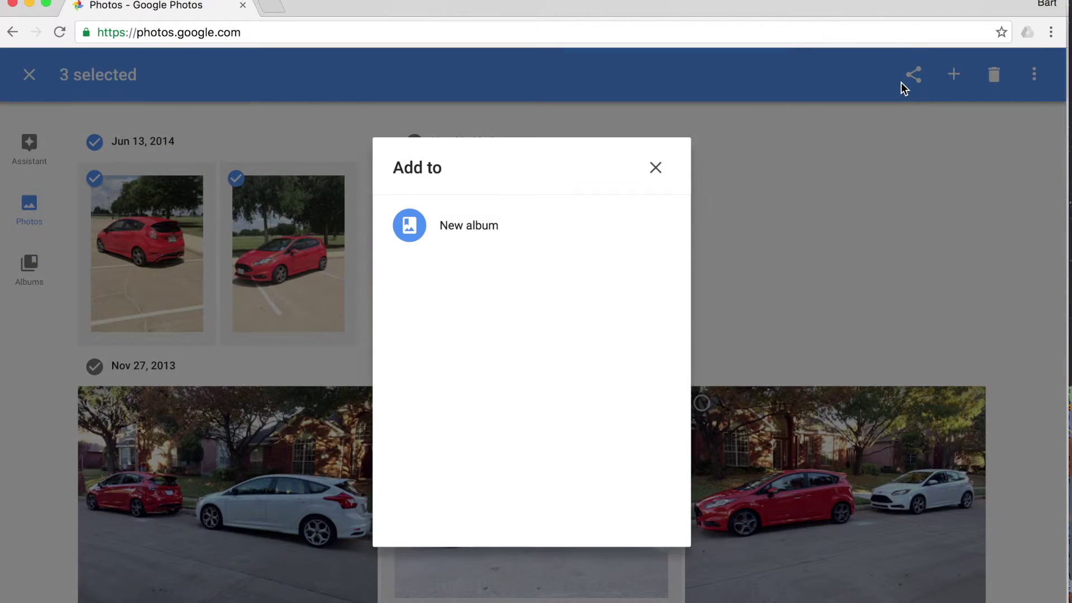
pyautogui.click(473, 238)
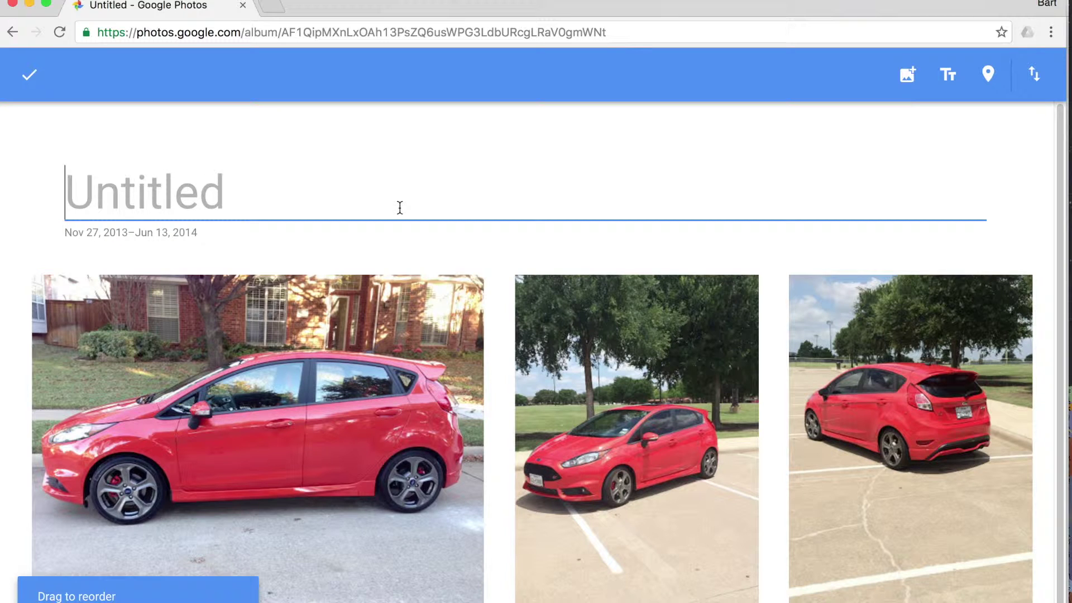
# Step: Title the album 'Car' and add the text caption 'My cool car.' among its photos
pyautogui.write('Car')
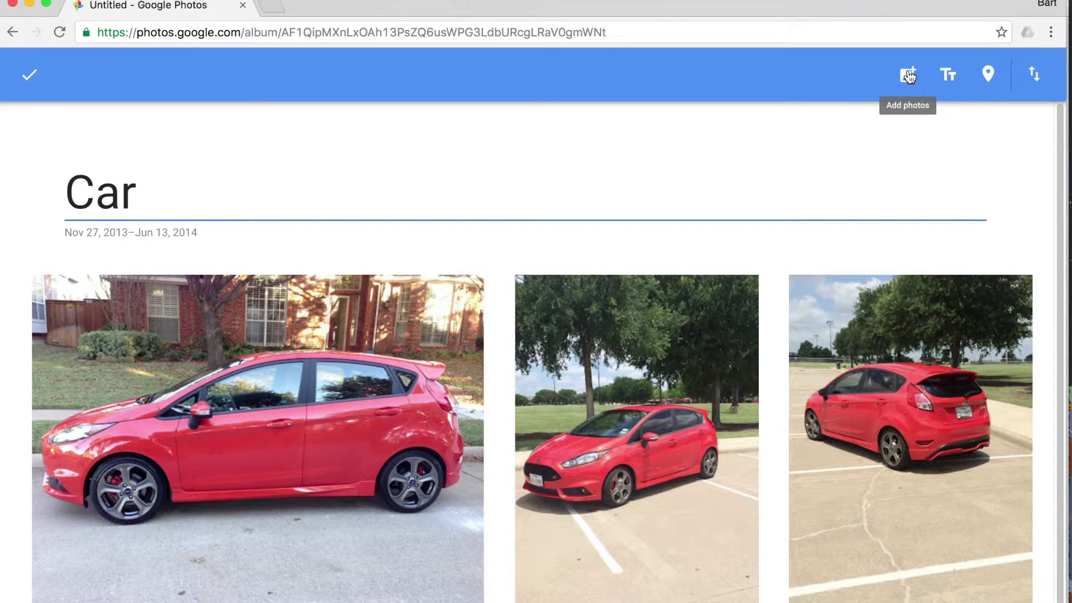
pyautogui.click(949, 76)
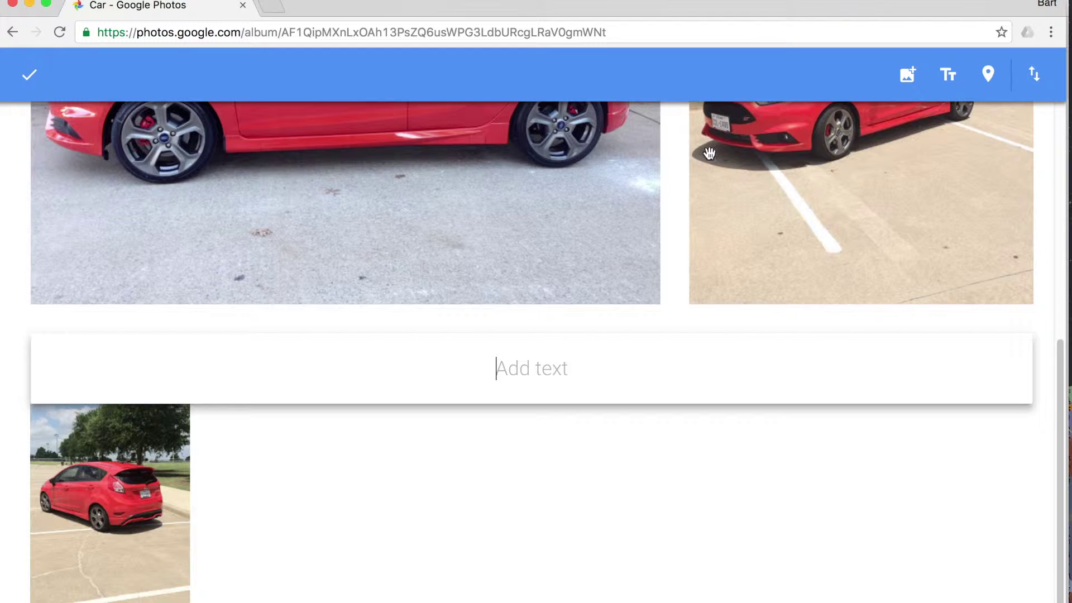
pyautogui.write('My cool car.')
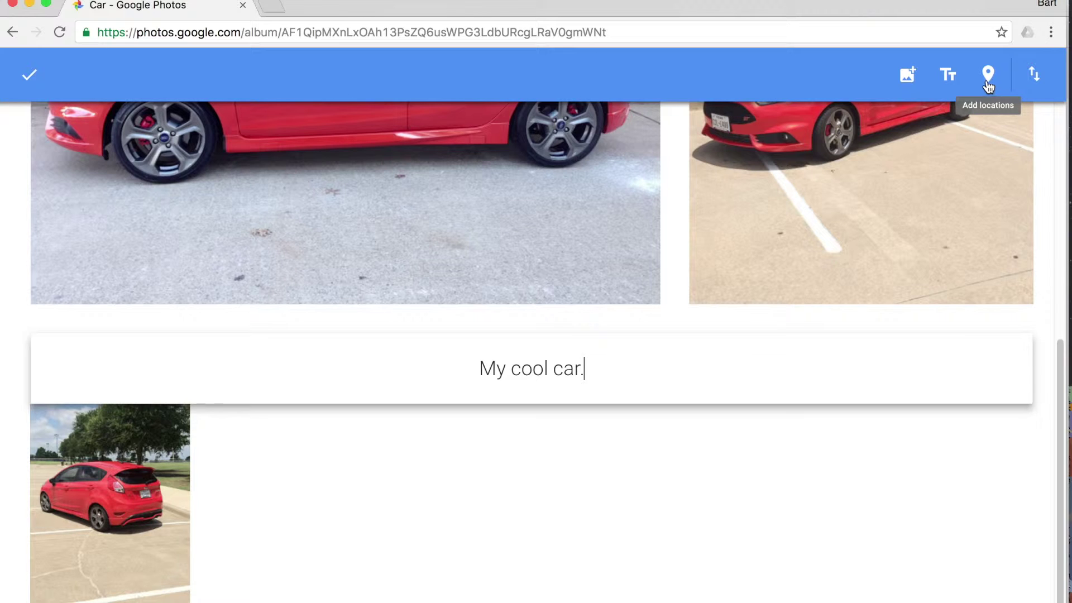
pyautogui.click(708, 567)
pyautogui.scroll(8, 707, 567)
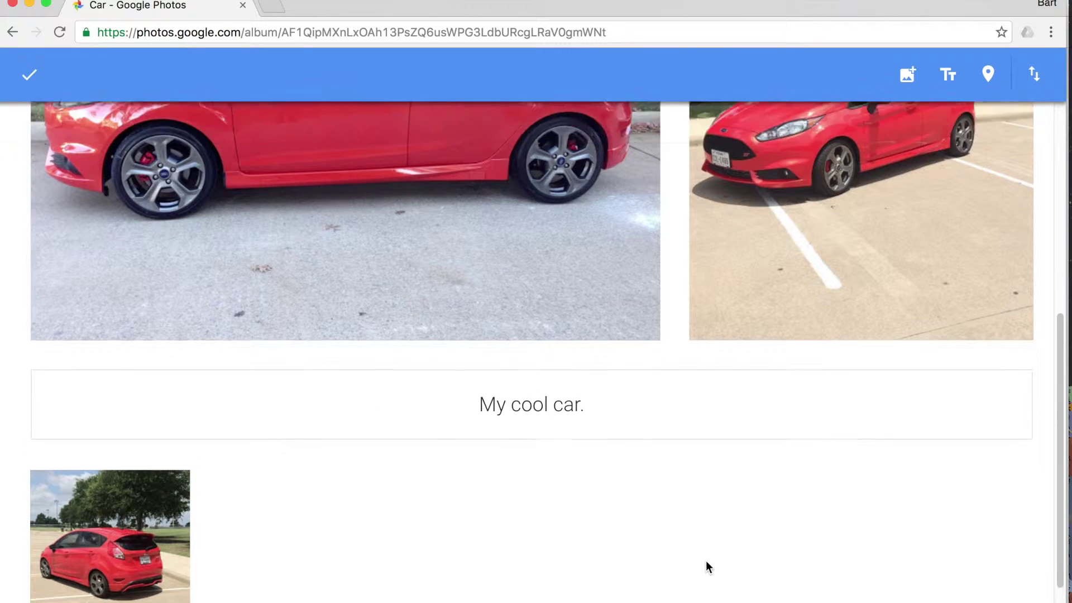
pyautogui.scroll(1, 706, 562)
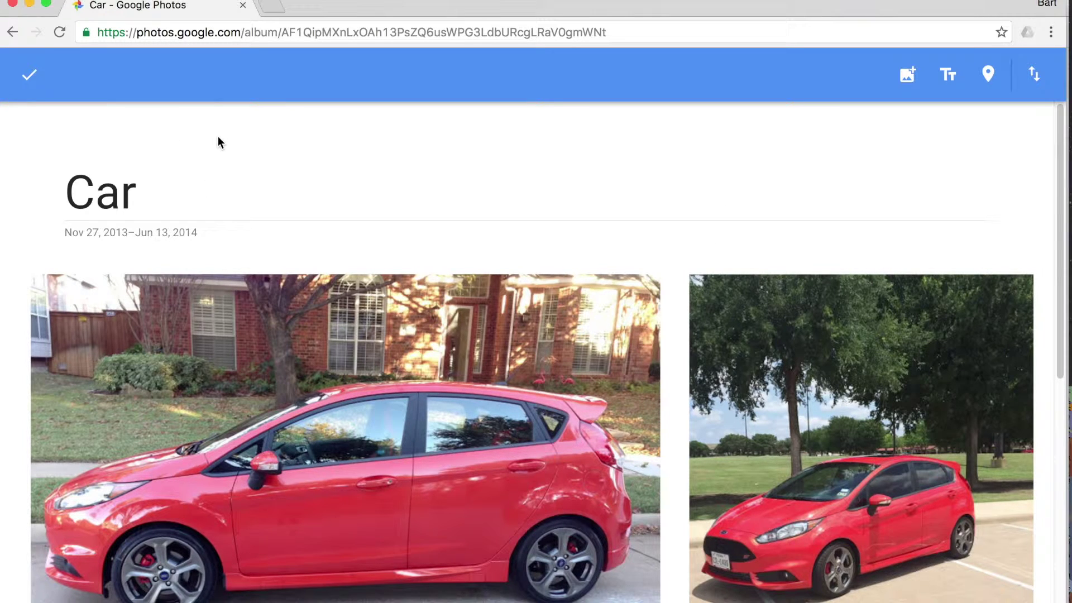
# Step: Save the Car album edits and return to the Albums page
pyautogui.click(29, 78)
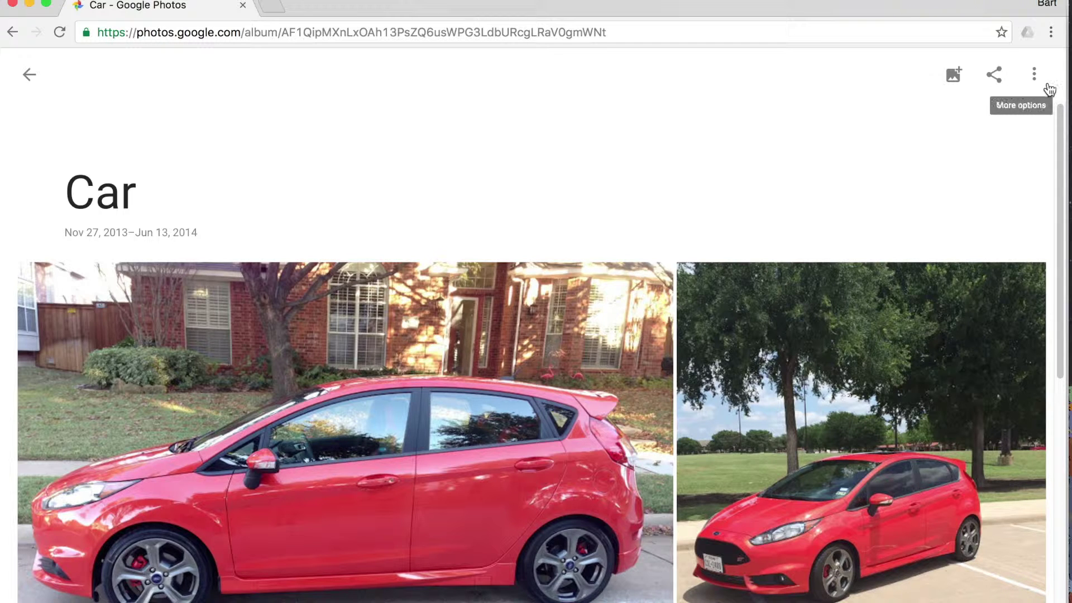
pyautogui.click(1034, 74)
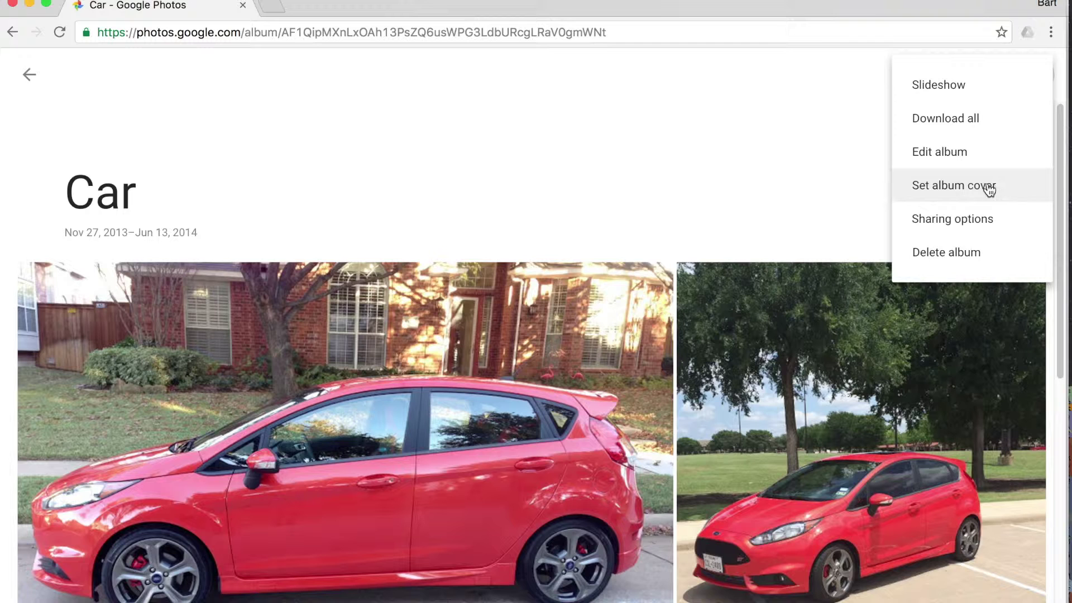
pyautogui.click(854, 167)
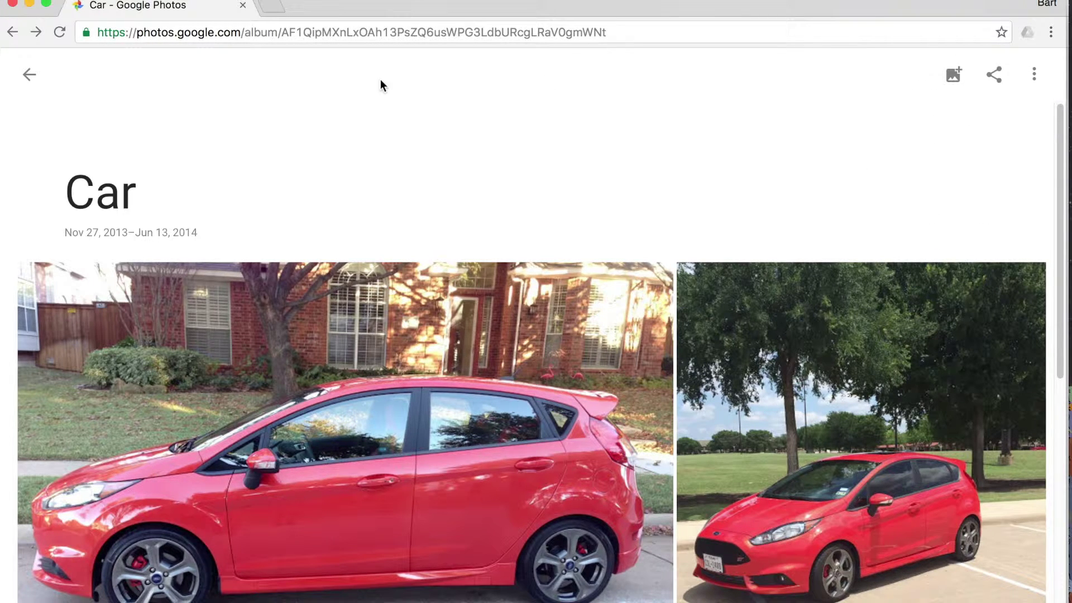
pyautogui.click(38, 75)
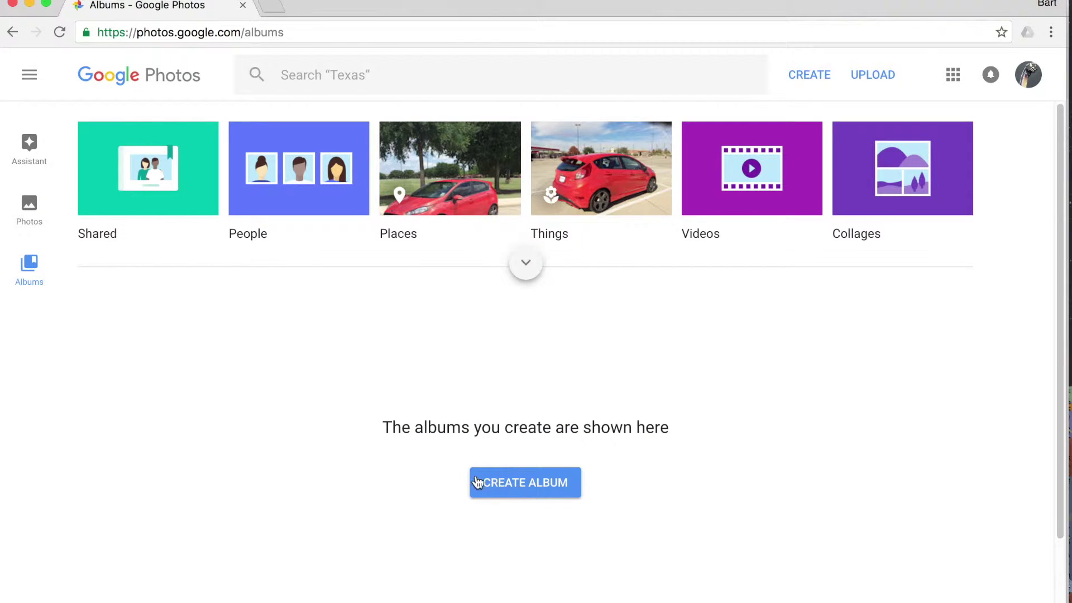
# Step: Create a shared album from the three Nov 27, 2013 car photos
pyautogui.click(526, 484)
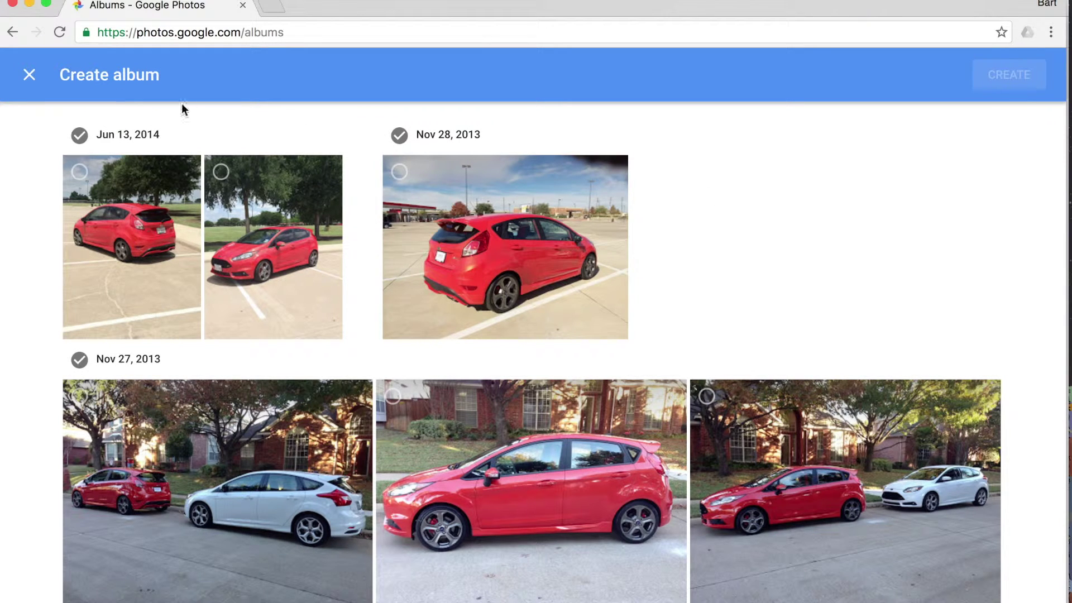
pyautogui.click(29, 74)
pyautogui.click(815, 76)
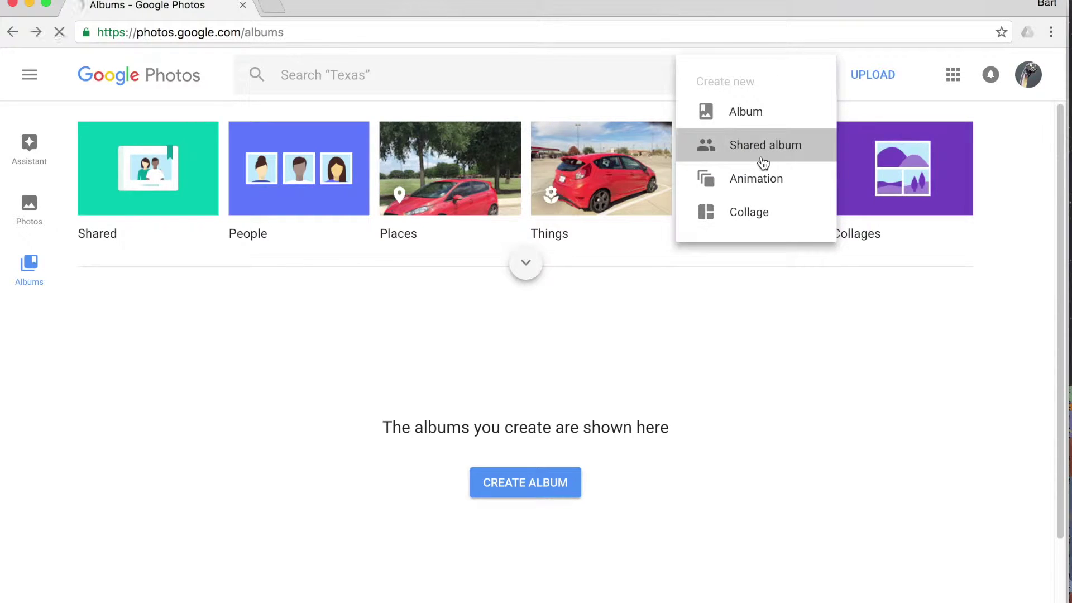
pyautogui.click(763, 162)
pyautogui.click(399, 171)
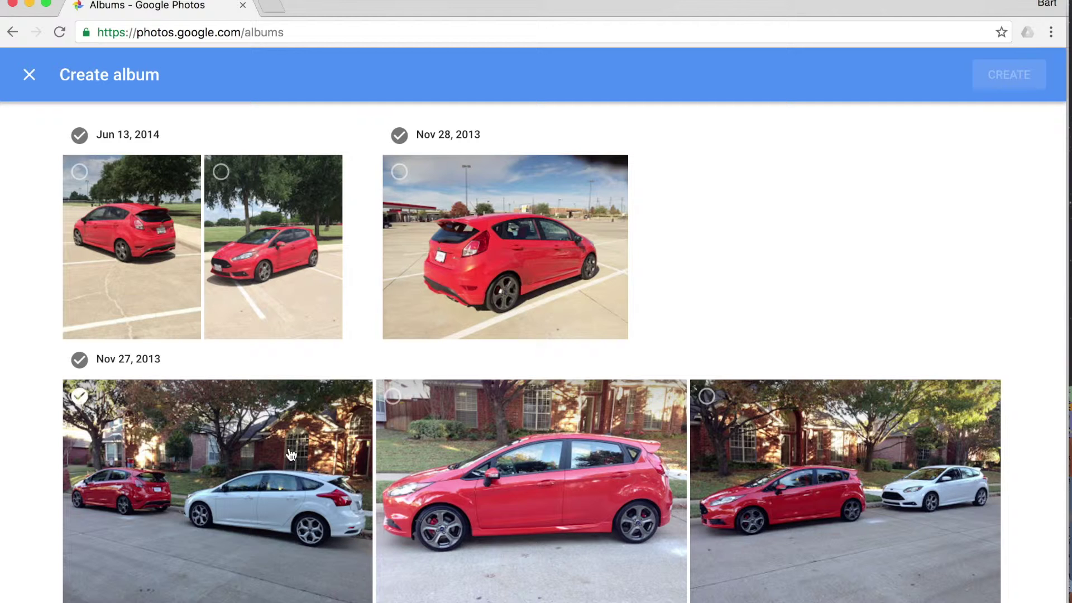
pyautogui.click(79, 396)
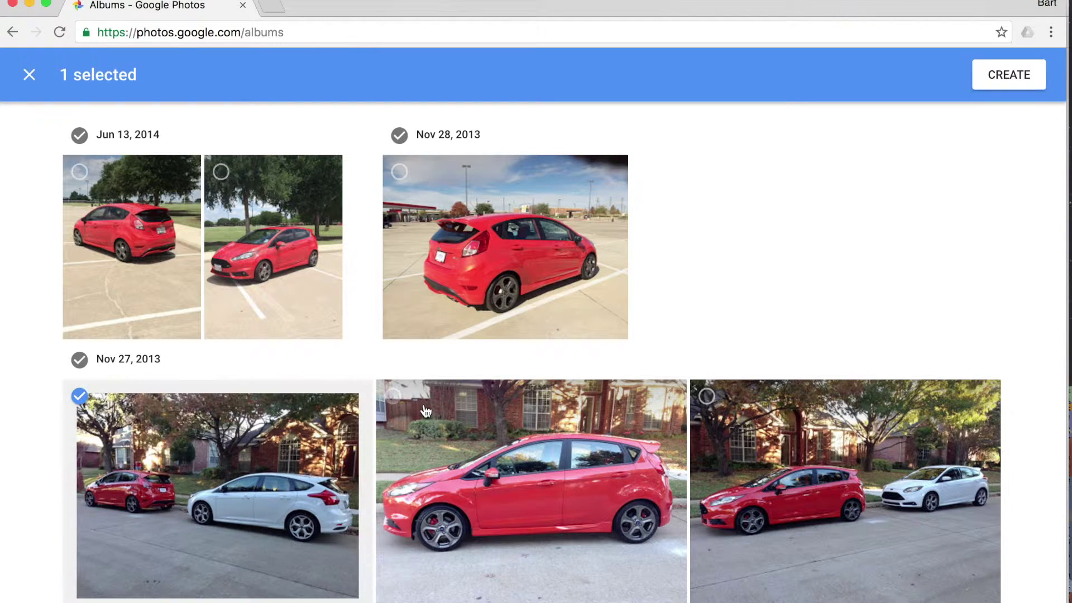
pyautogui.click(393, 396)
pyautogui.click(707, 396)
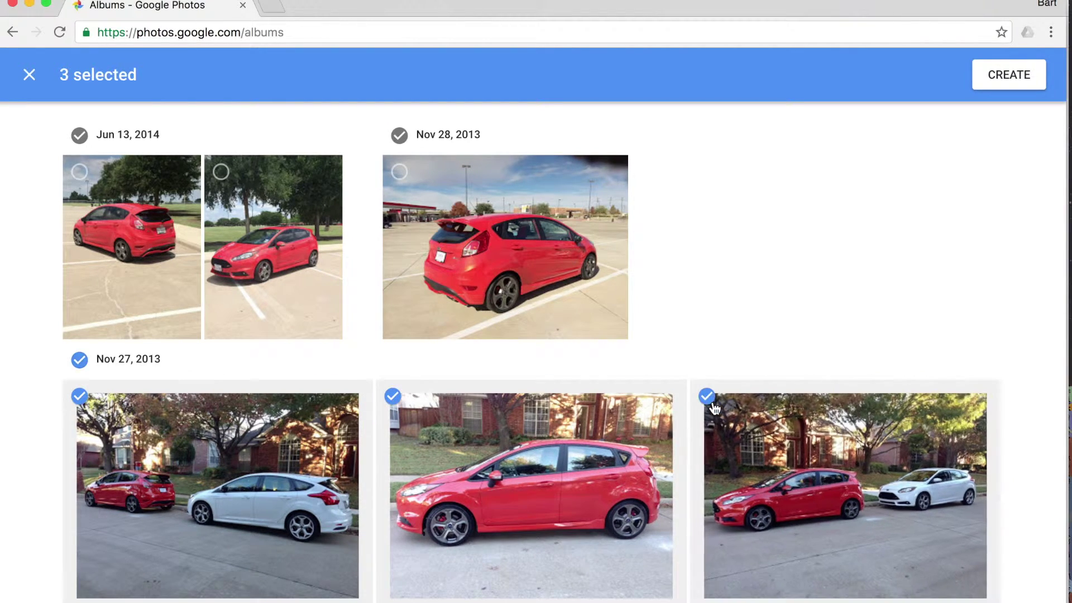
pyautogui.click(999, 82)
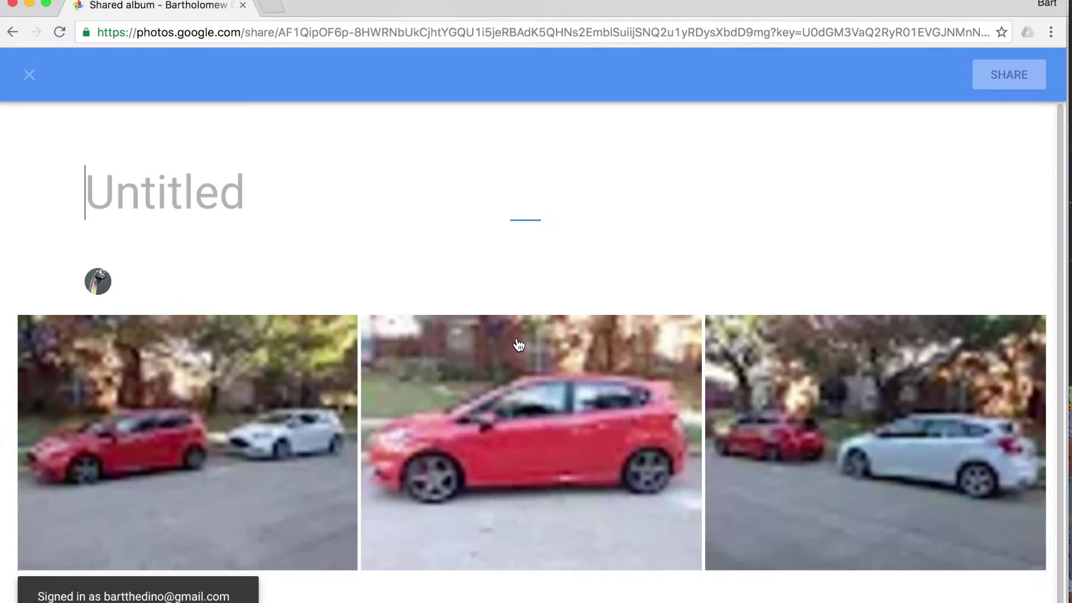
# Step: Title the shared album 'Shared Album' and bring up its sharing dialog
pyautogui.write('Share')
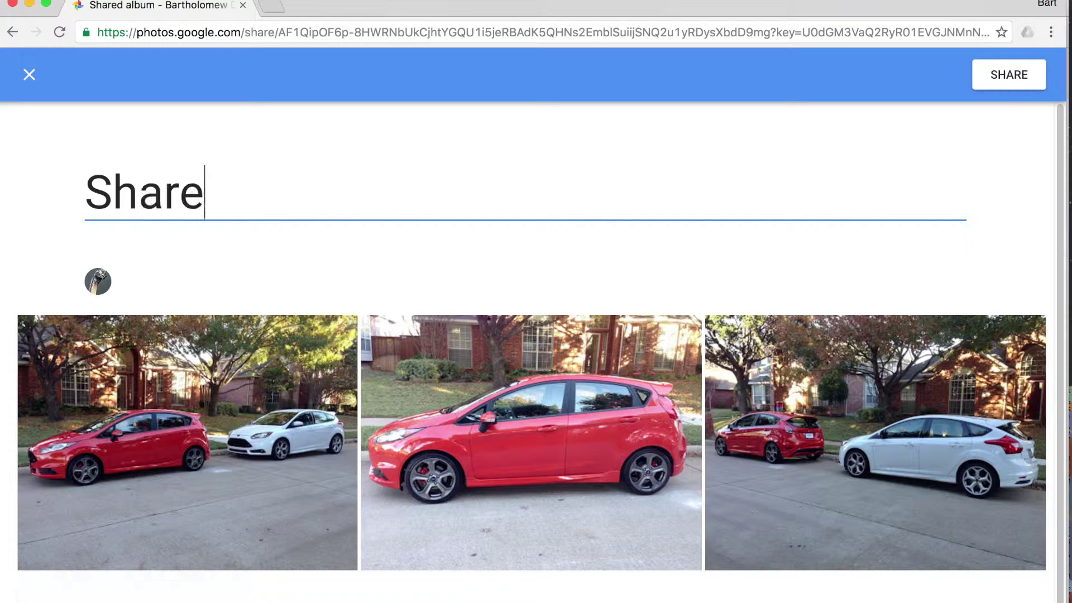
pyautogui.write('d Album')
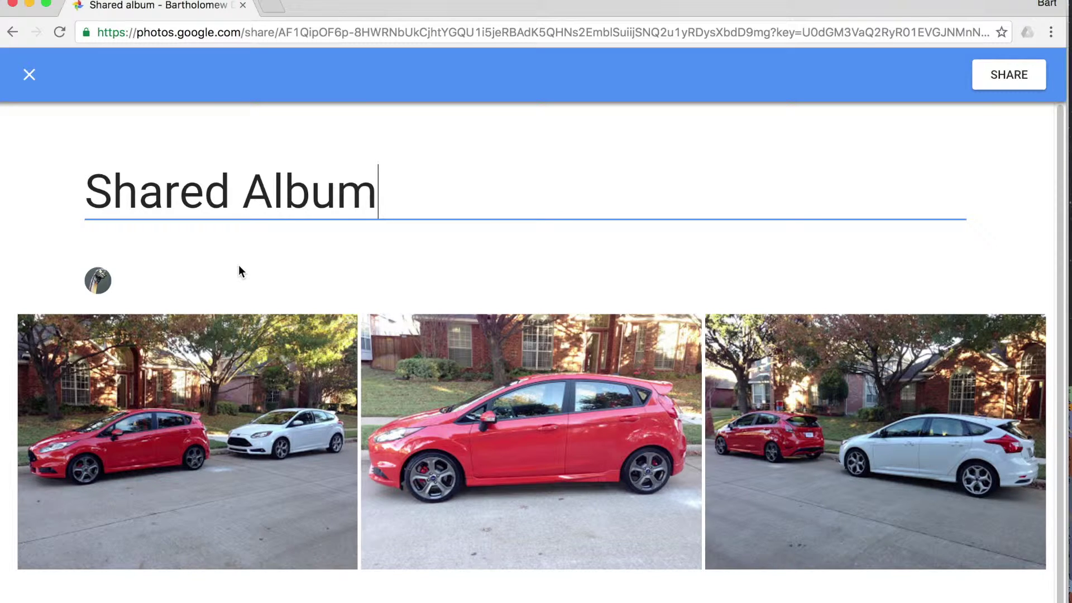
pyautogui.click(993, 83)
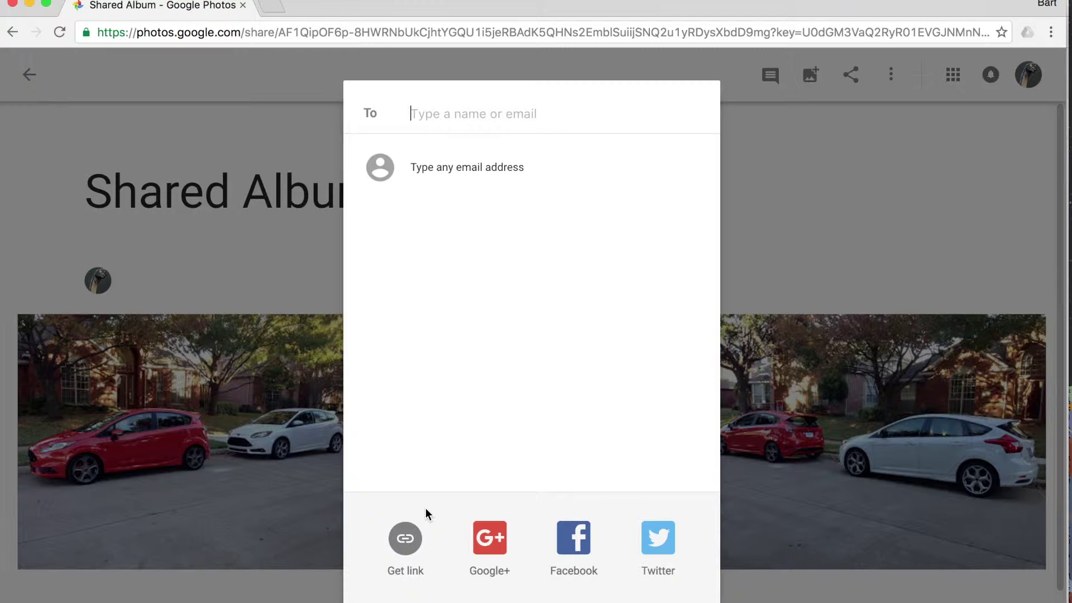
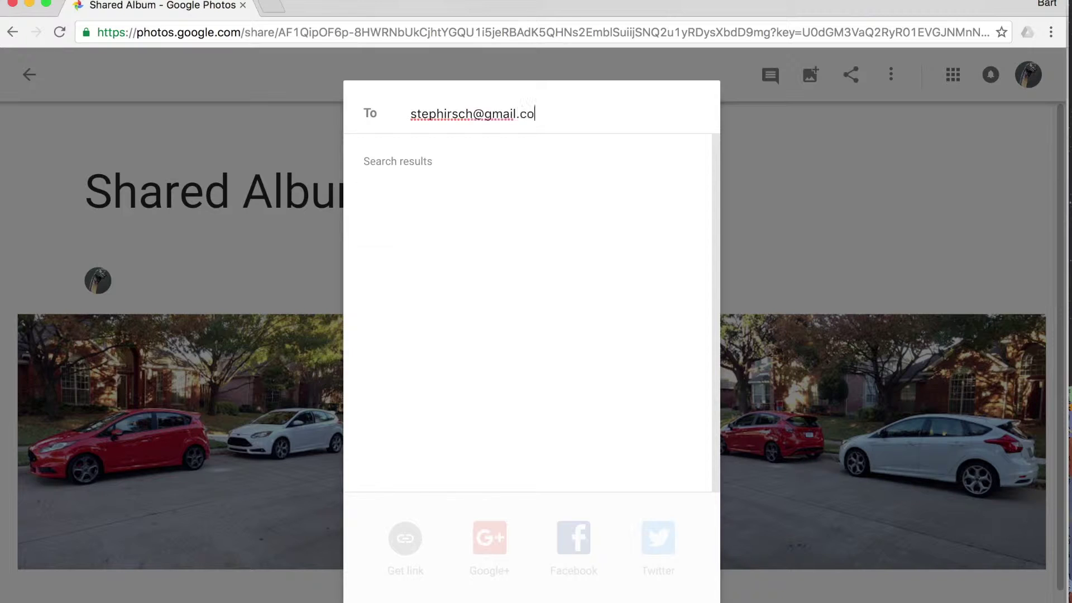
# Step: Send Shared Album to the recipient's email address with the message 'Hey look at this album!'
pyautogui.press('Return')
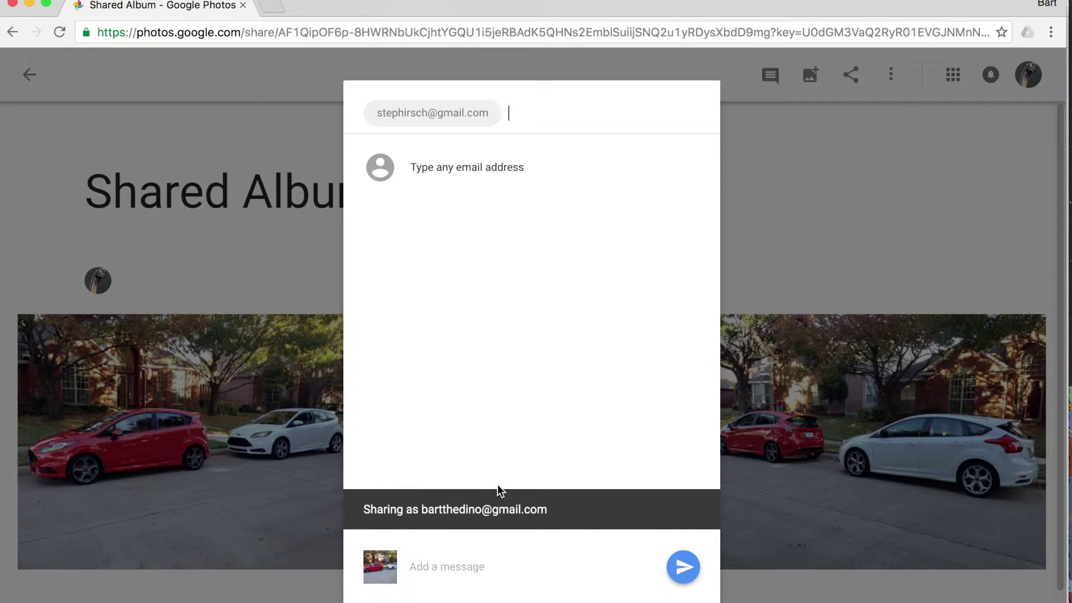
pyautogui.click(470, 567)
pyautogui.write('Hey look at this album!!')
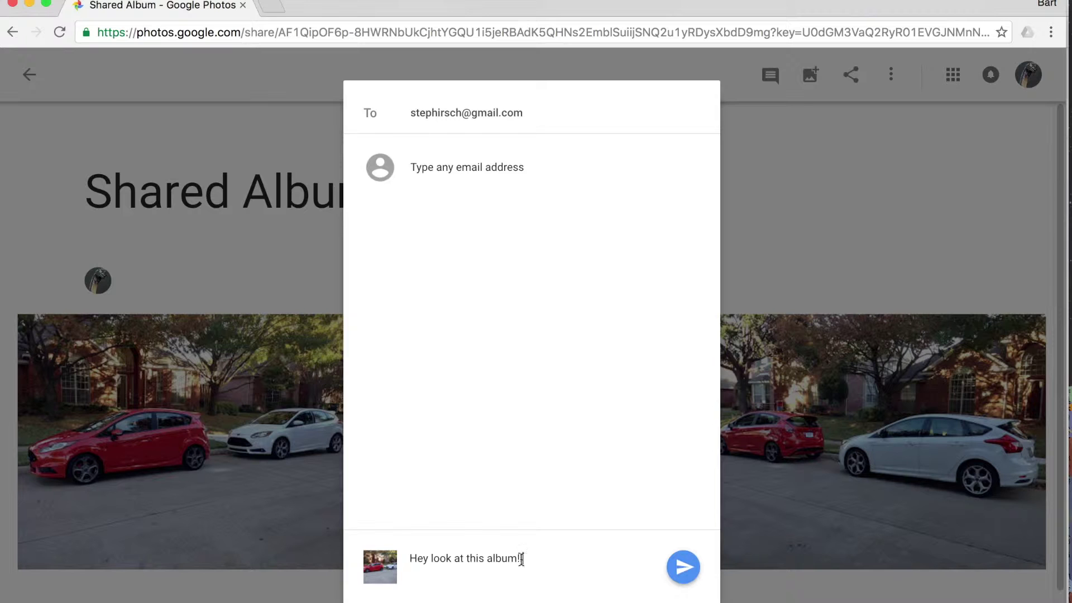
pyautogui.click(687, 570)
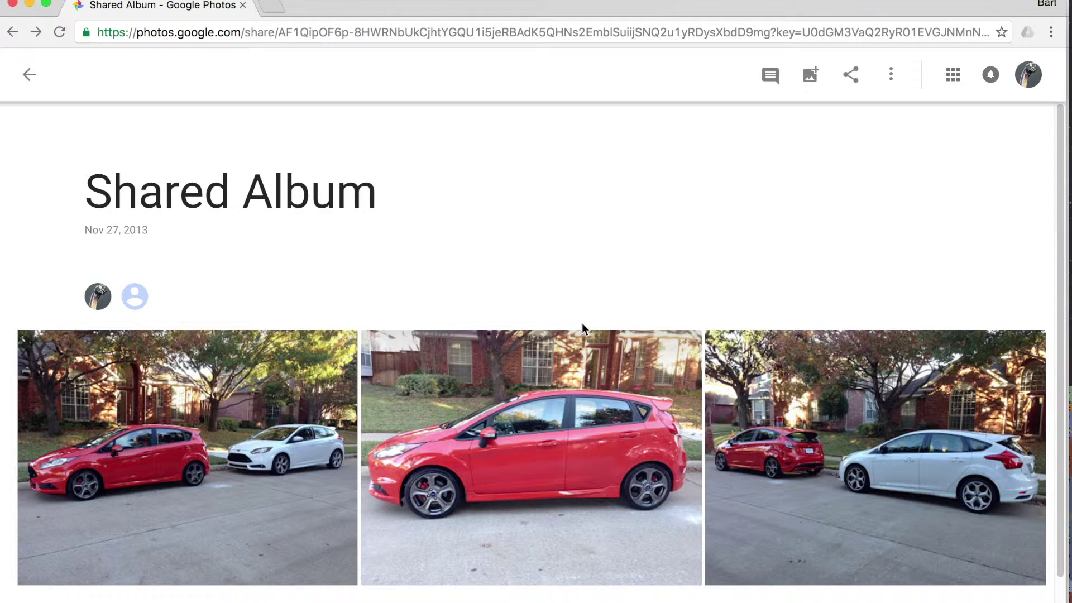
# Step: Scroll through Shared Album and go back to the Albums overview
pyautogui.scroll(-1, 583, 331)
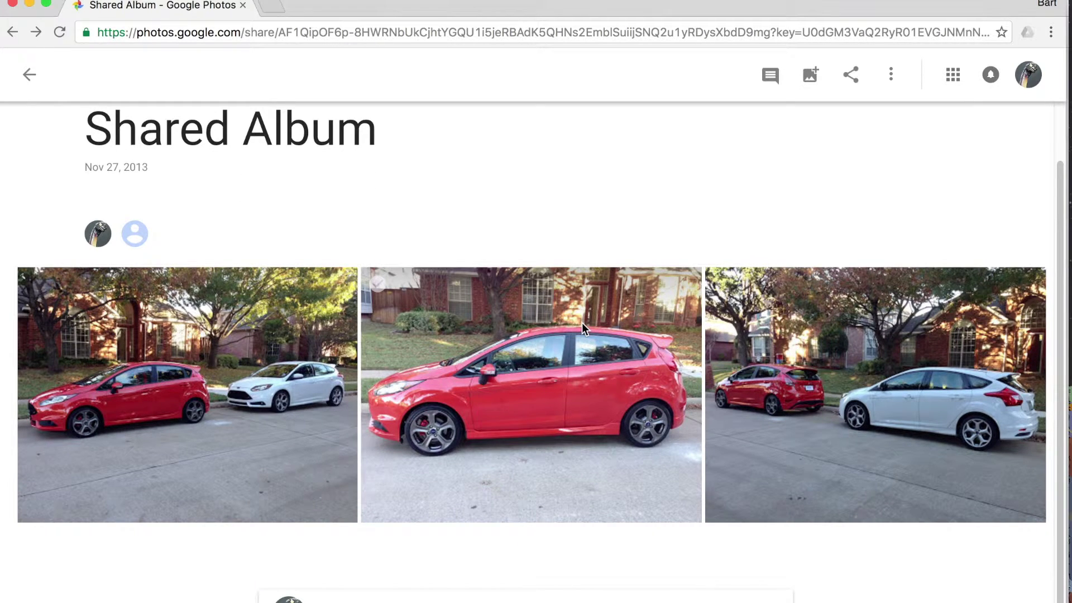
pyautogui.scroll(1, 582, 327)
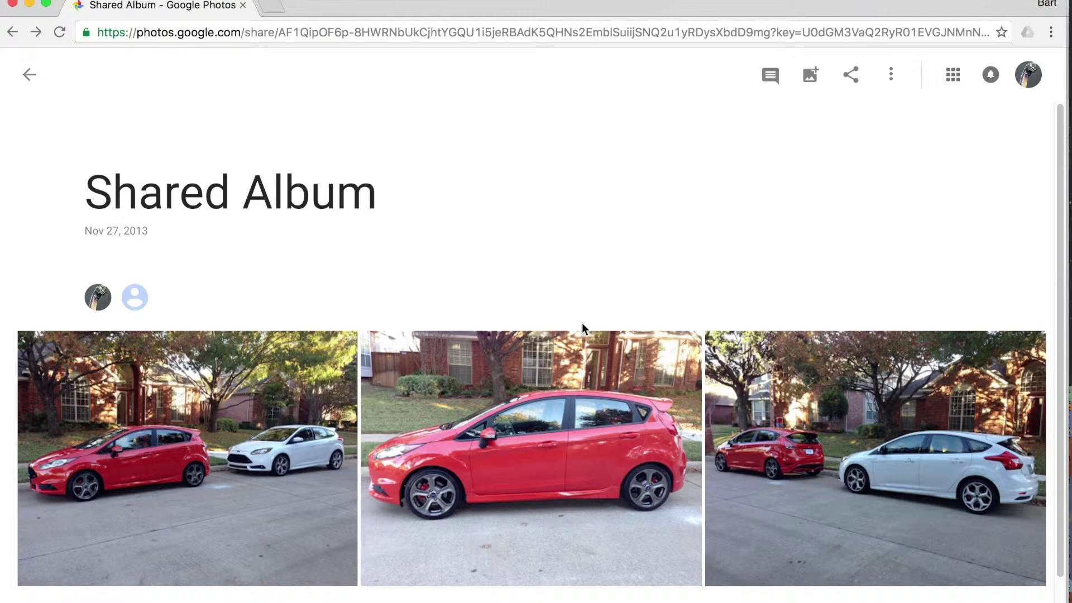
pyautogui.click(29, 76)
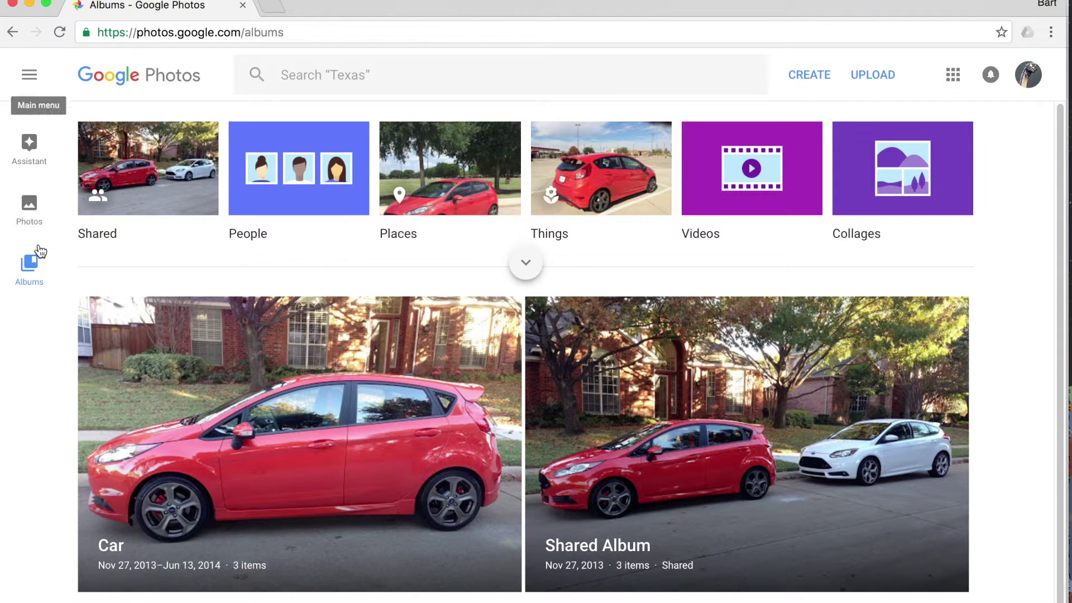
# Step: Open the Car album and its Share options
pyautogui.click(267, 397)
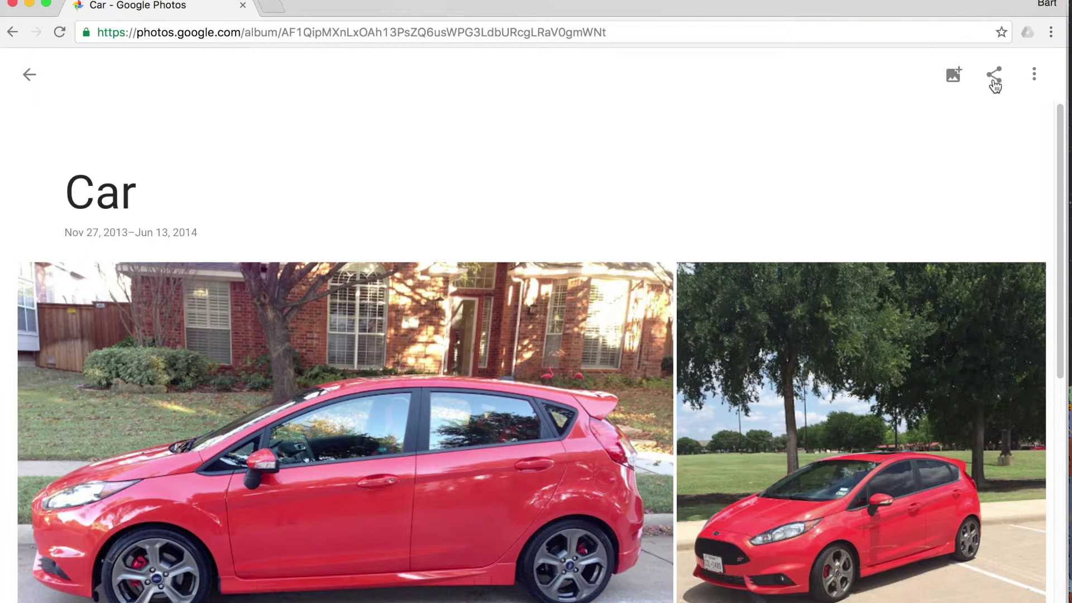
pyautogui.click(995, 85)
# Step: Send the Car album to the recipient's email with message 'Cool!!', letting only the owner add photos
pyautogui.click(481, 119)
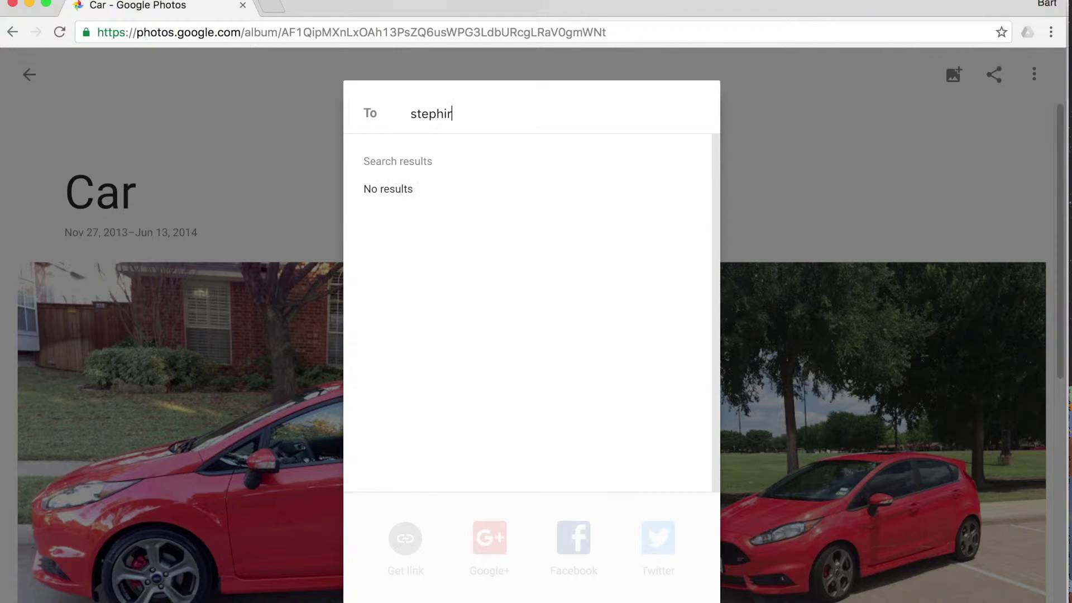
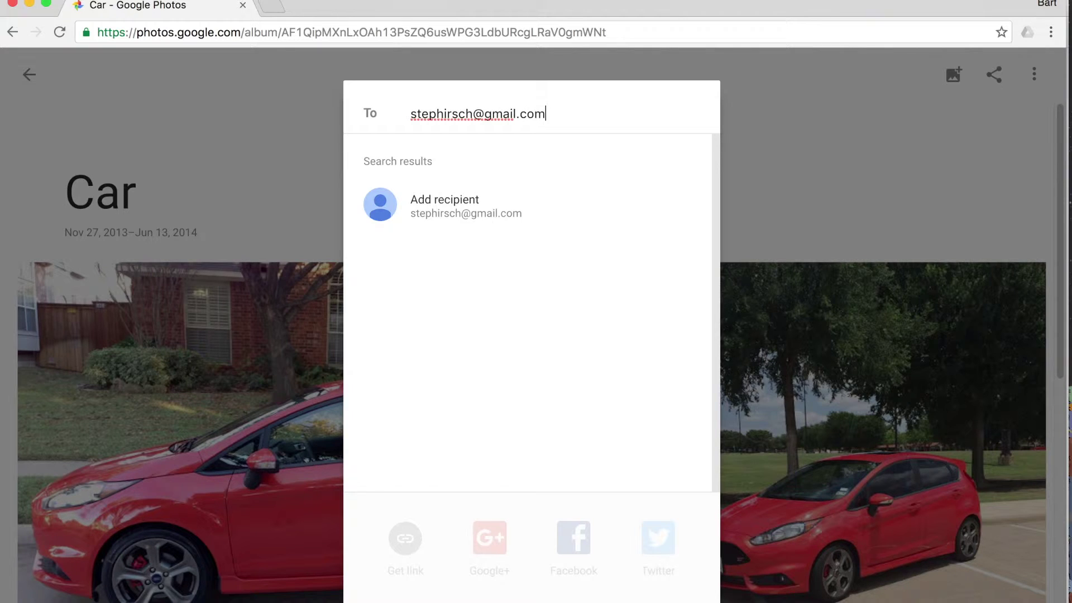
pyautogui.click(539, 208)
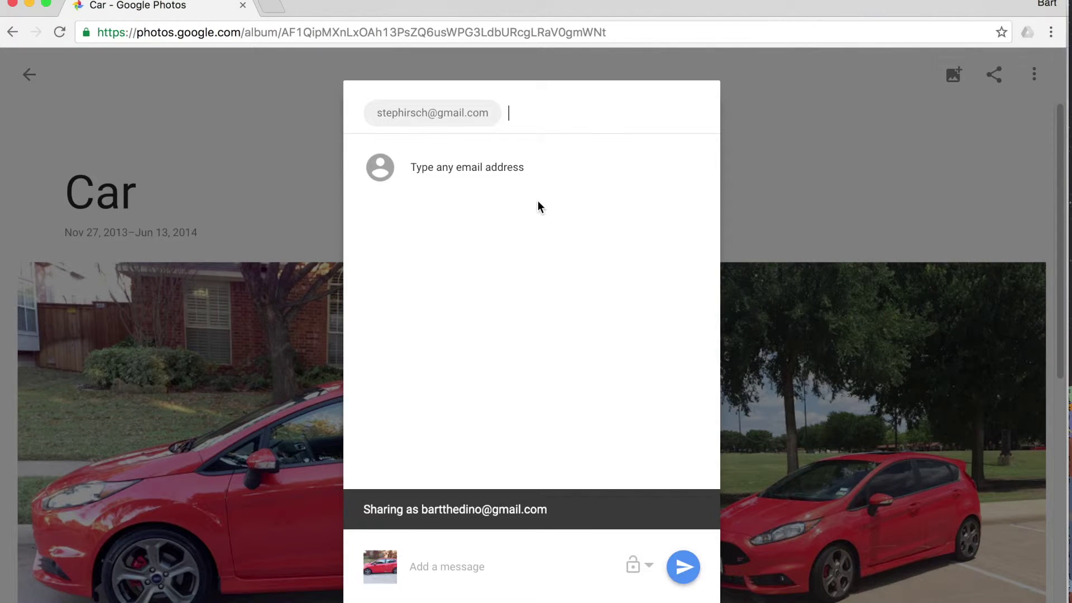
pyautogui.click(484, 564)
pyautogui.write('Cool!!')
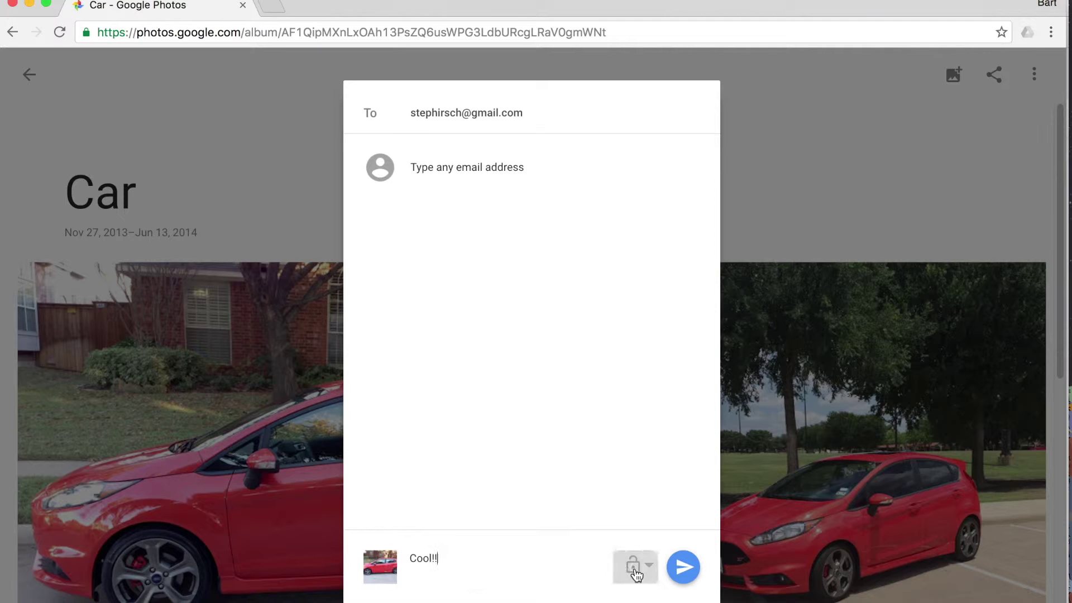
pyautogui.click(636, 573)
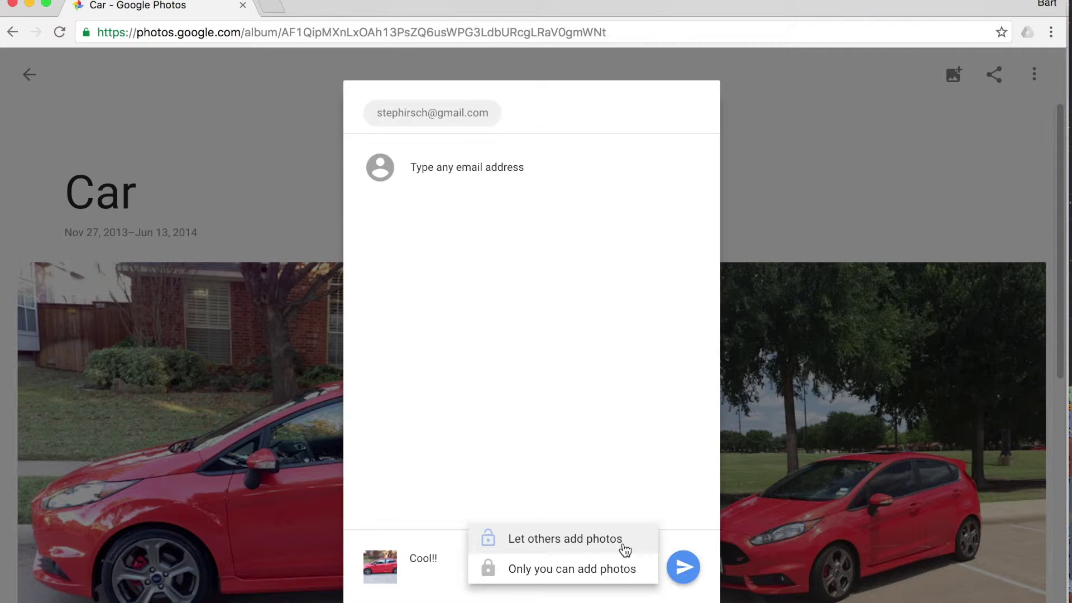
pyautogui.click(626, 567)
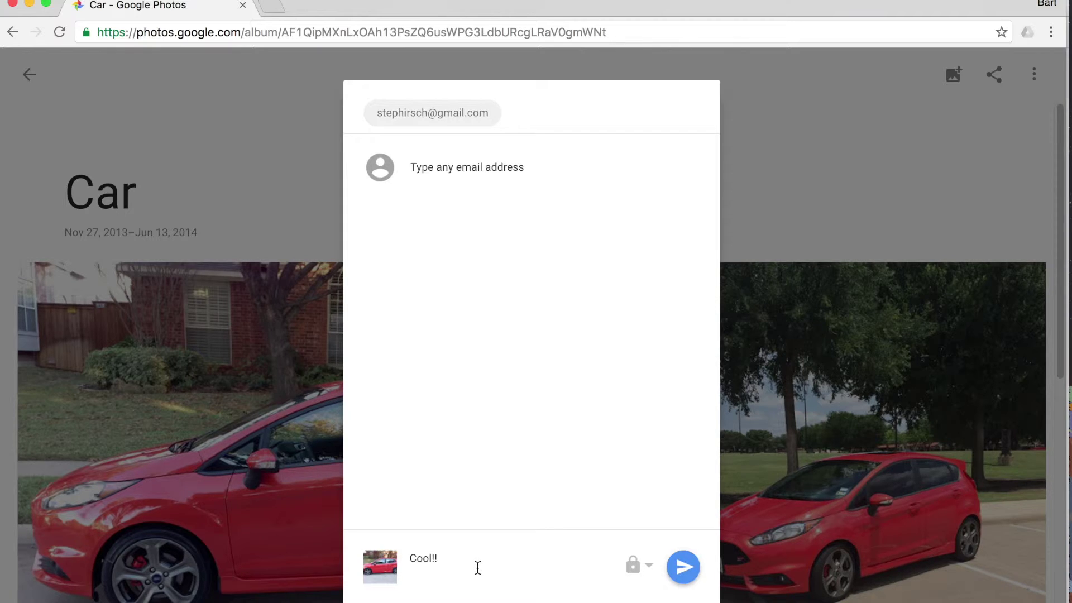
pyautogui.click(685, 568)
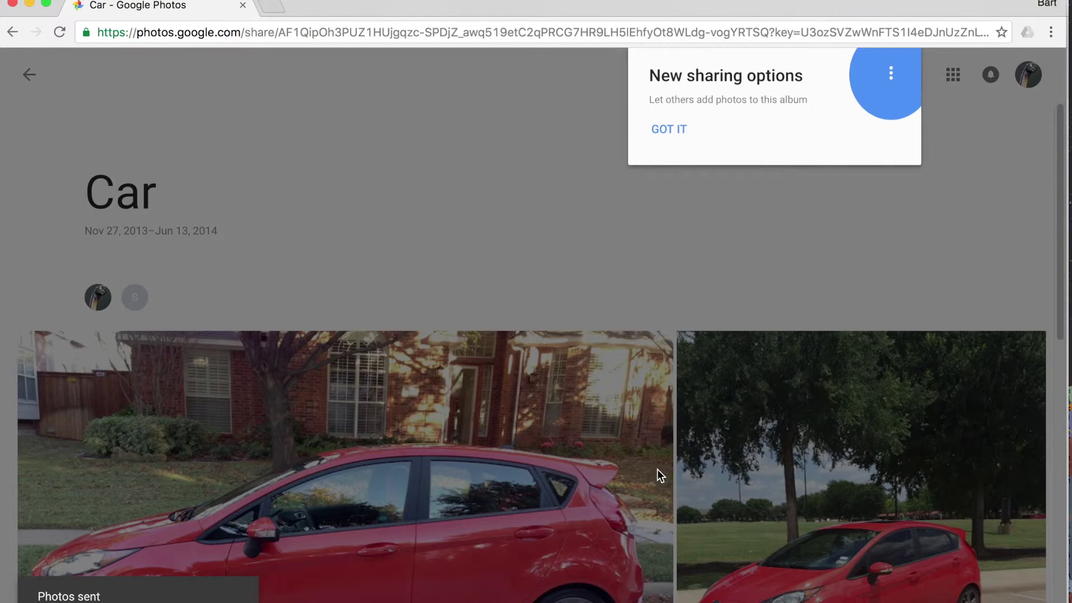
# Step: Dismiss the New sharing options tip and open the album's three-dot menu
pyautogui.click(670, 130)
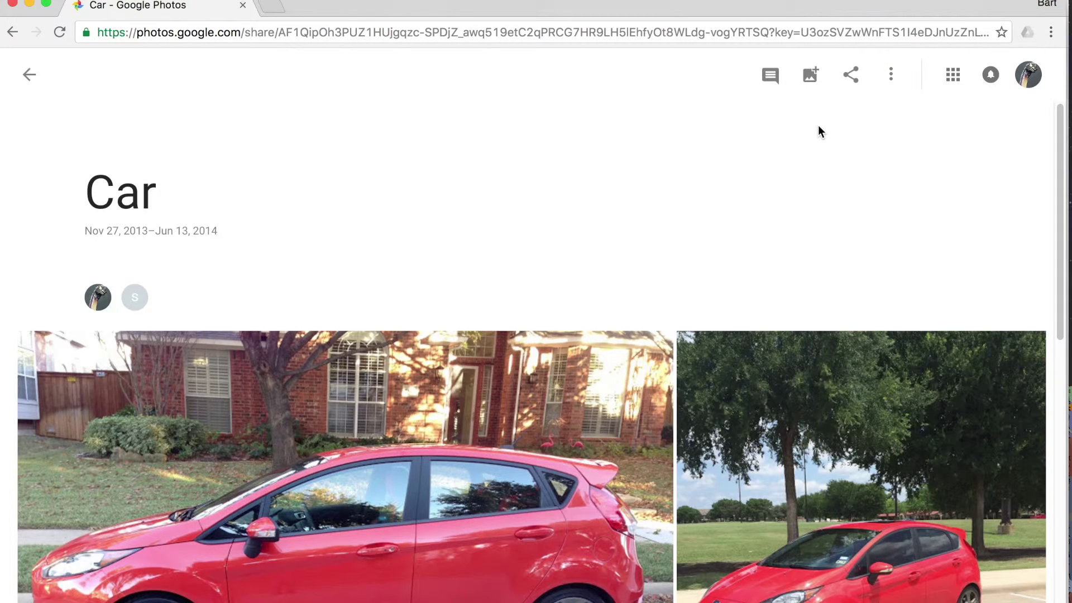
pyautogui.click(892, 82)
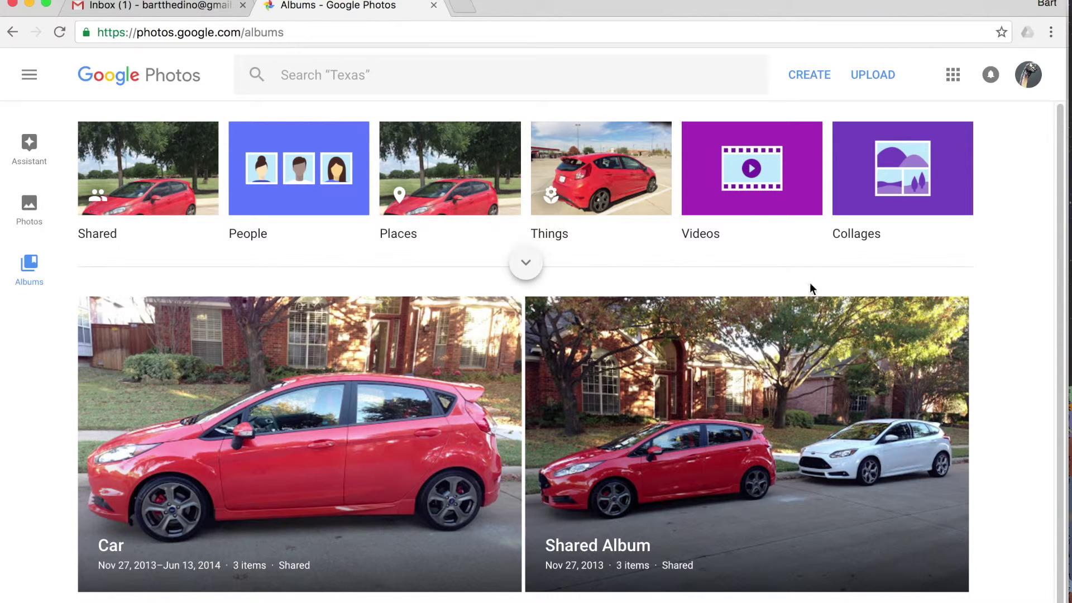
pyautogui.scroll(-1, 726, 277)
pyautogui.scroll(1, 726, 277)
# Step: In the Gmail inbox, open the shared-album notification email and follow its VIEW ALBUM link
pyautogui.click(106, 5)
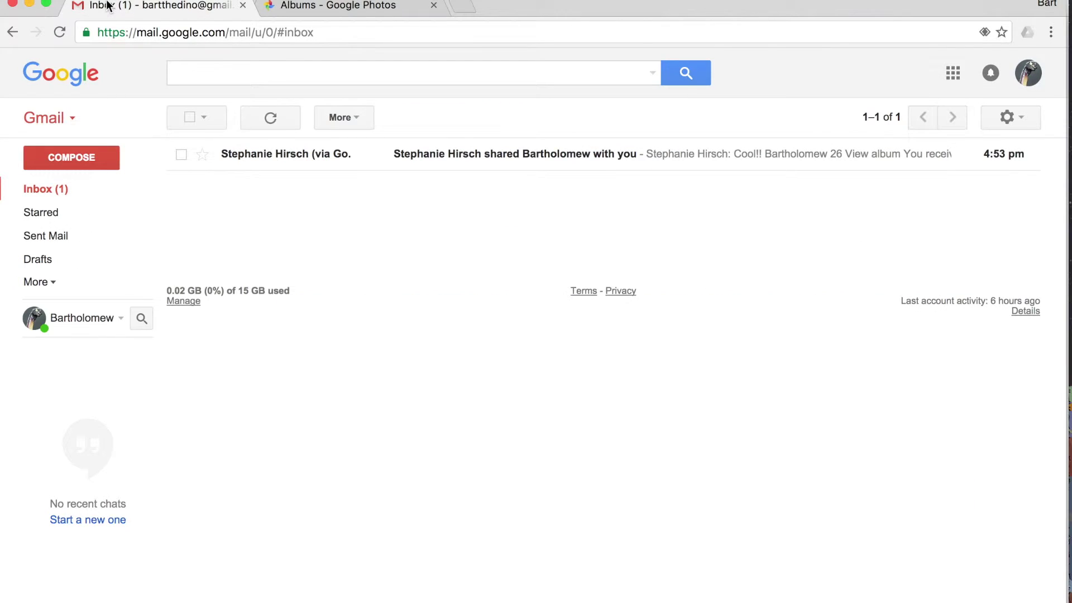
pyautogui.click(418, 163)
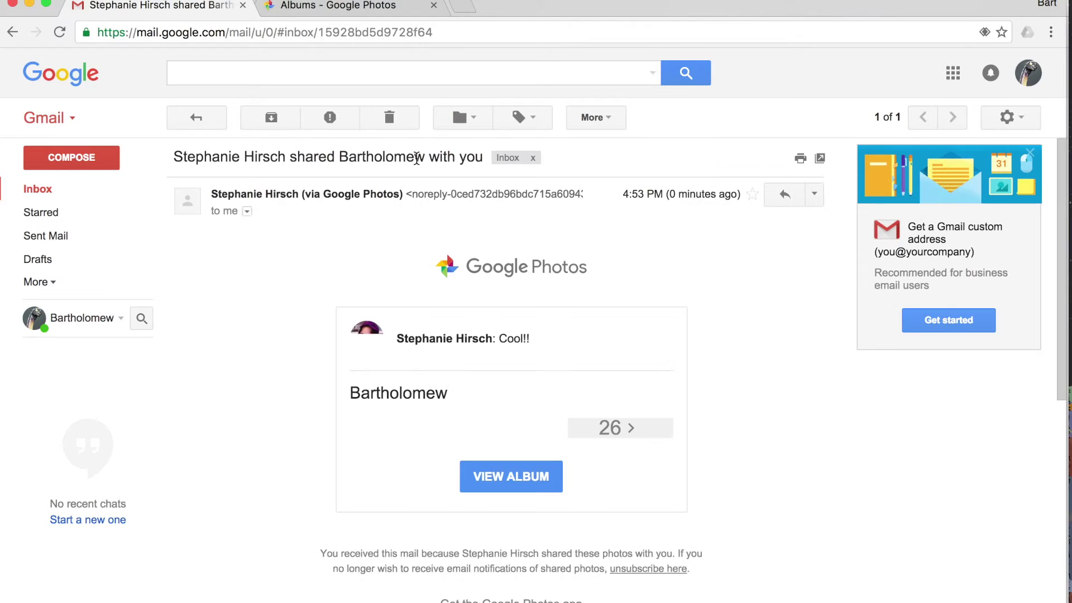
pyautogui.scroll(-3, 481, 303)
pyautogui.scroll(-10, 481, 303)
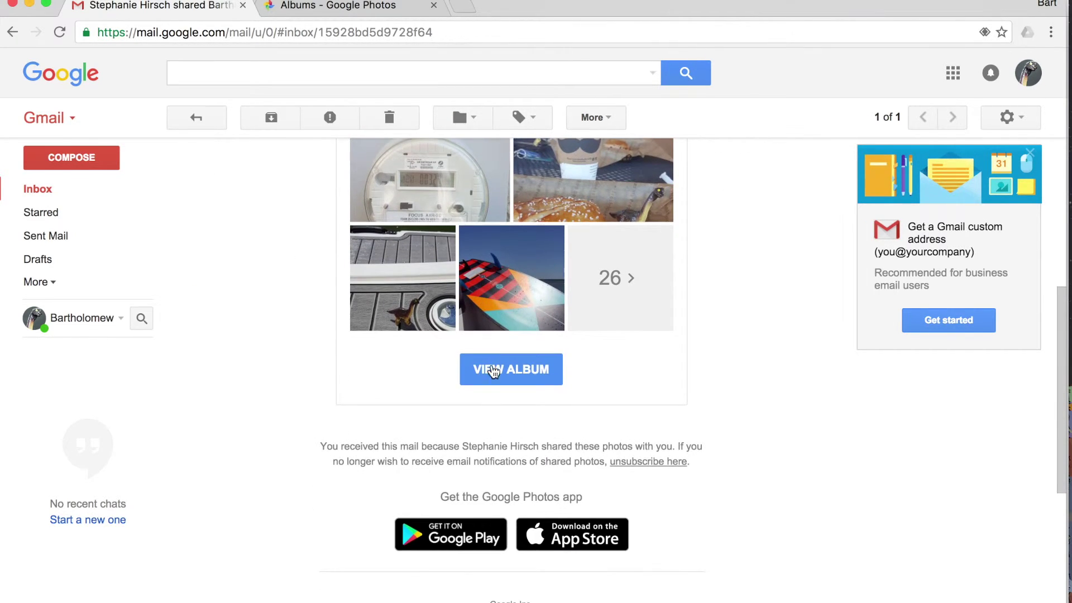
pyautogui.click(490, 380)
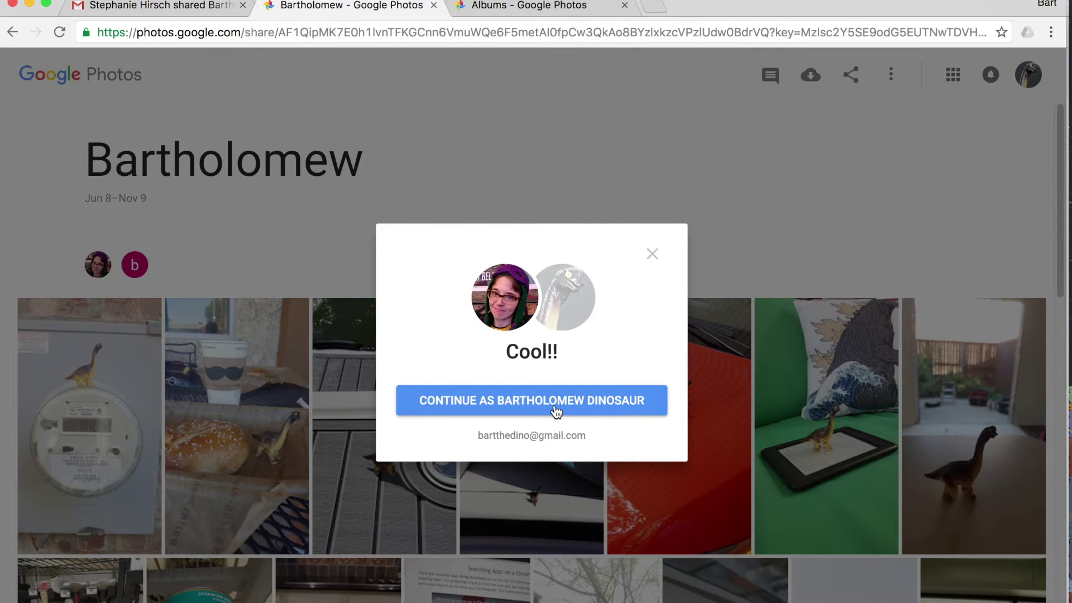
# Step: Accept the album's welcome prompt to join the shared dinosaur album with this account
pyautogui.click(520, 407)
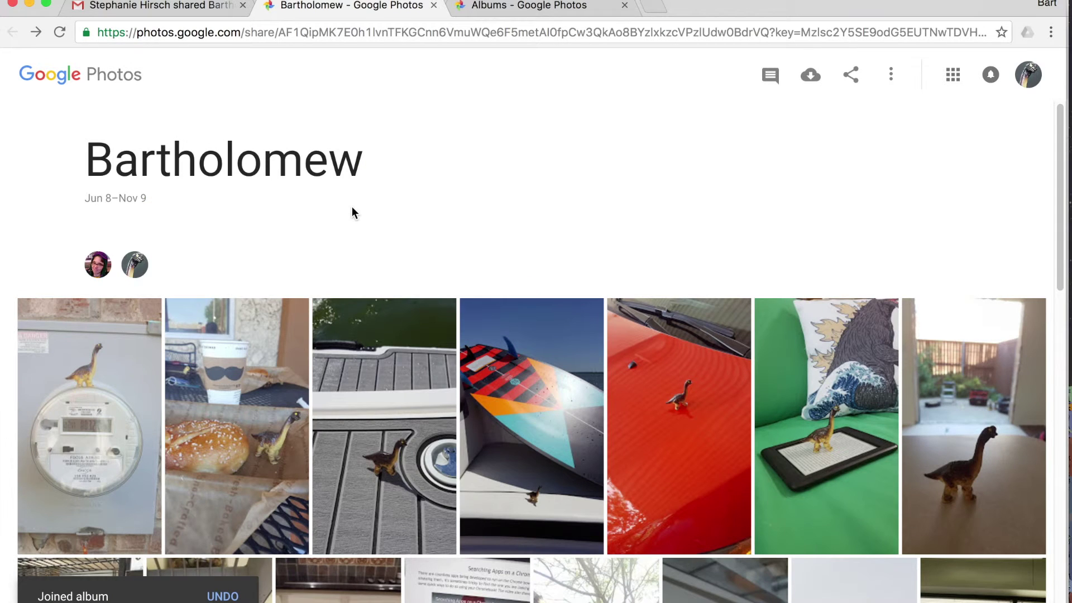
pyautogui.scroll(-1, 352, 212)
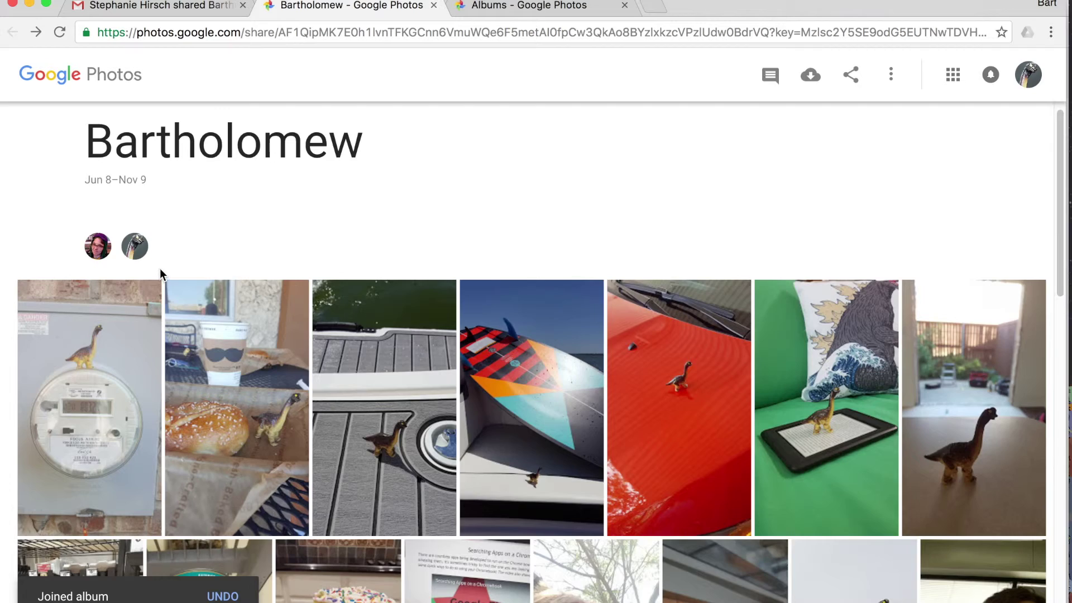
pyautogui.scroll(-10, 321, 282)
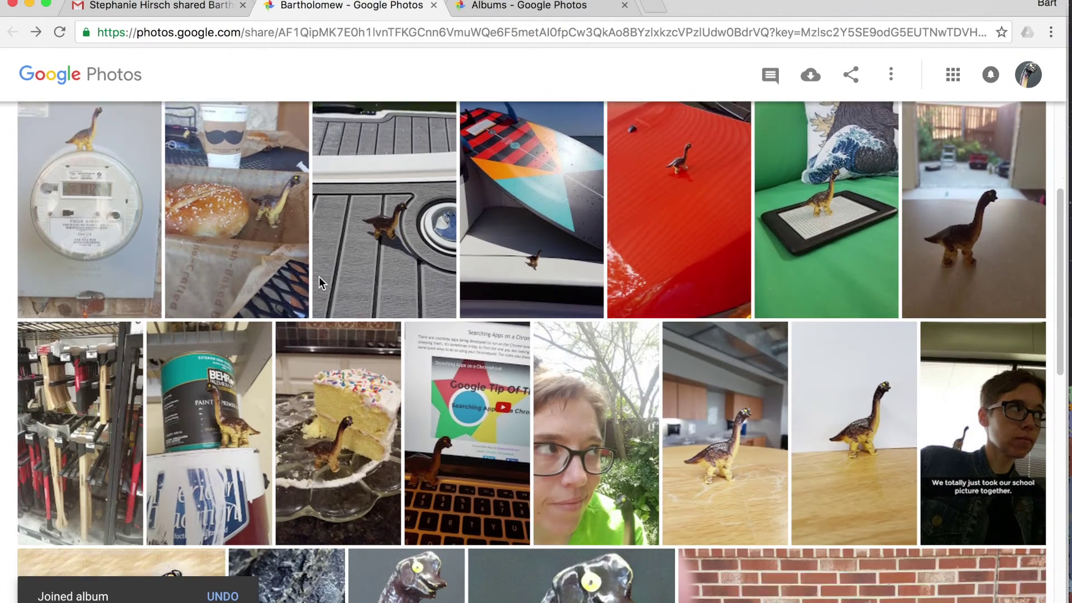
pyautogui.scroll(-12, 321, 282)
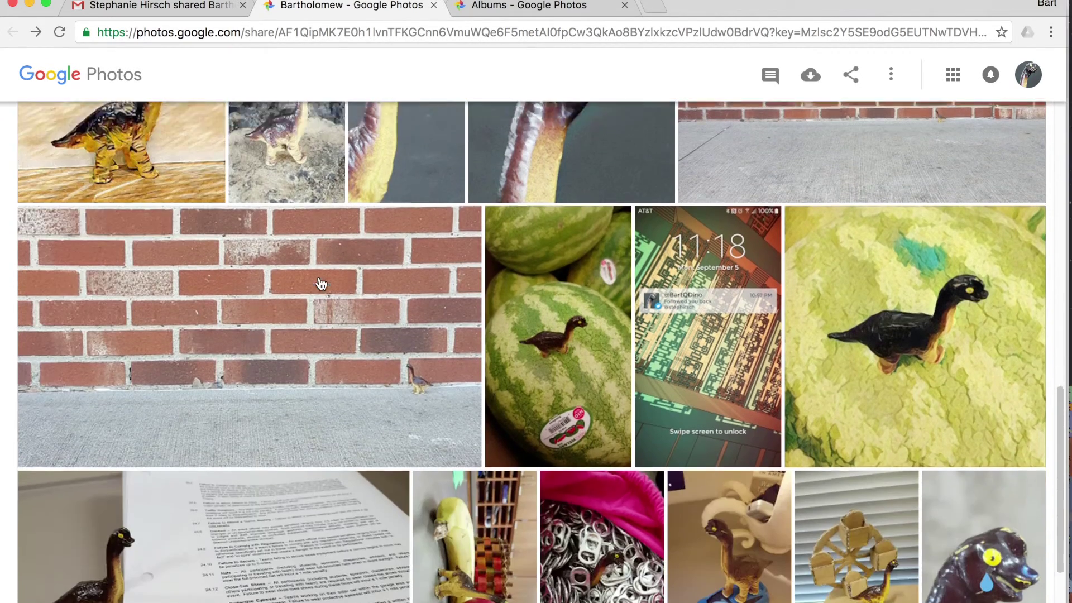
pyautogui.scroll(-4, 321, 283)
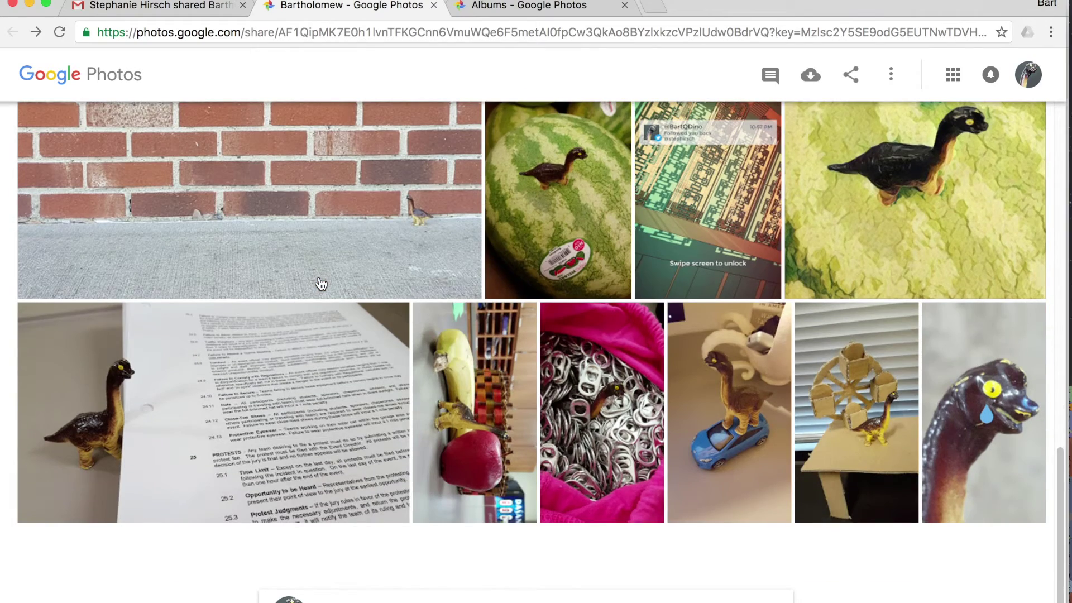
pyautogui.scroll(16, 322, 284)
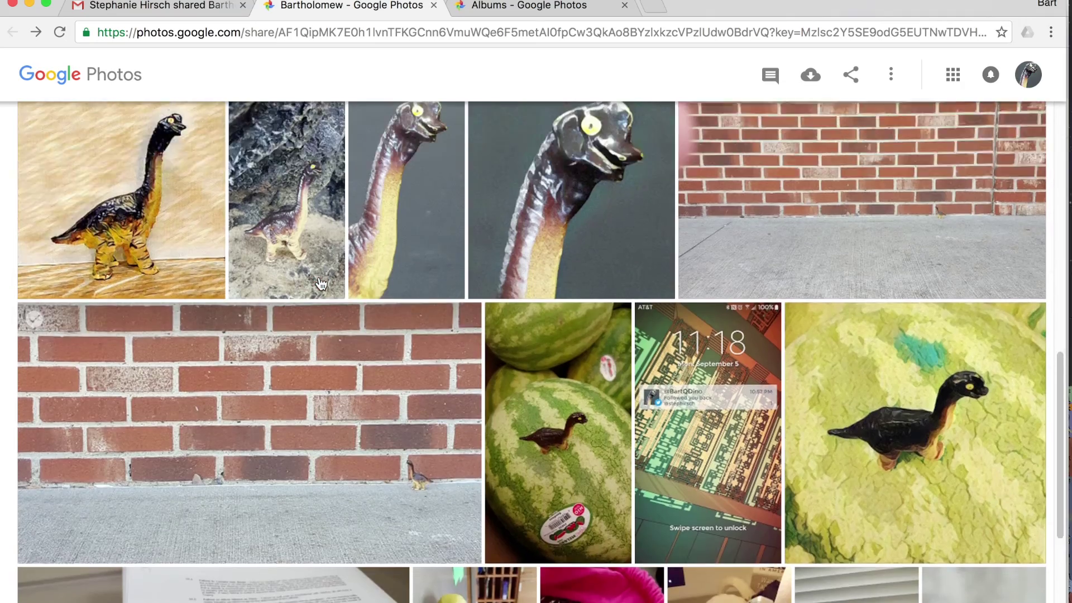
pyautogui.scroll(5, 321, 283)
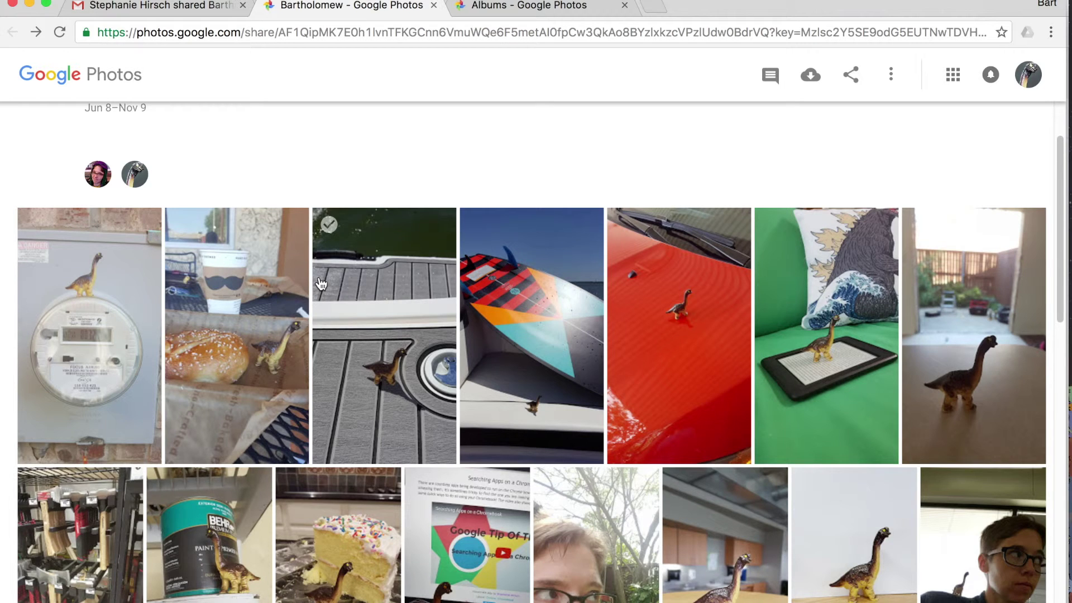
pyautogui.scroll(2, 321, 283)
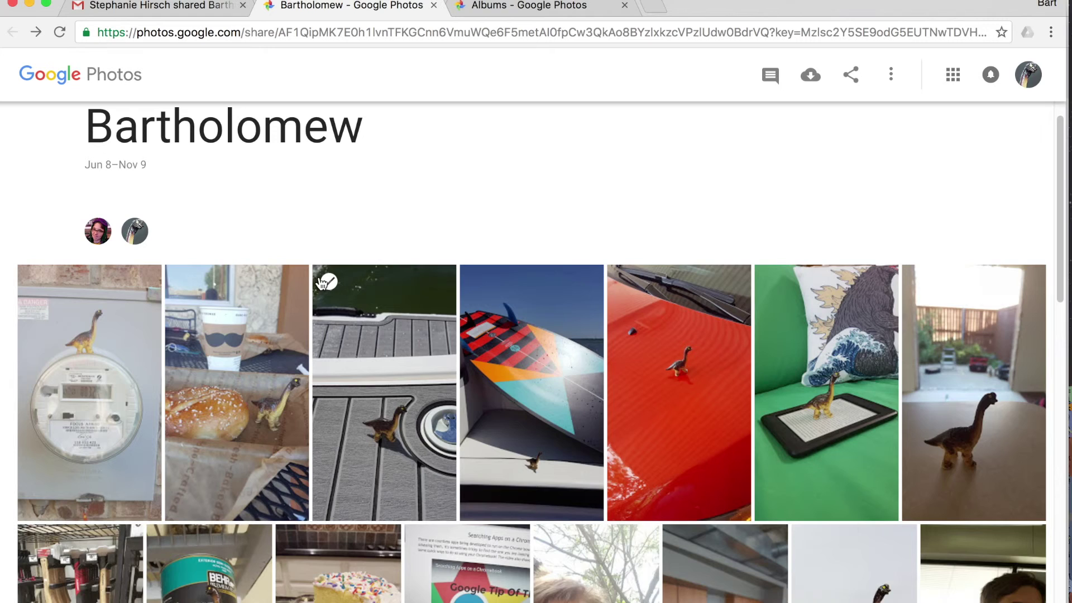
pyautogui.scroll(1, 321, 283)
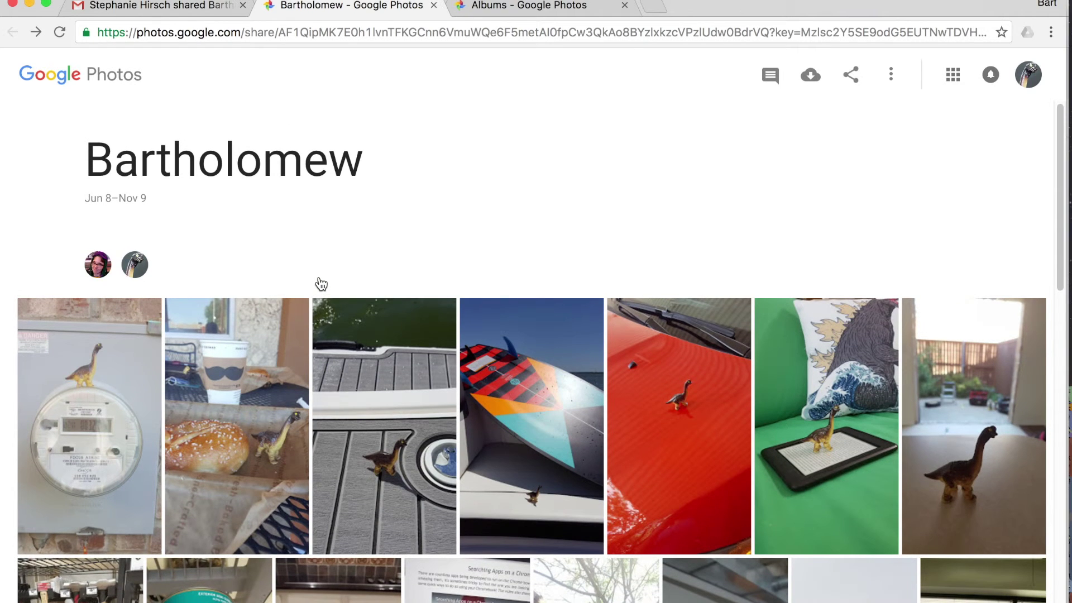